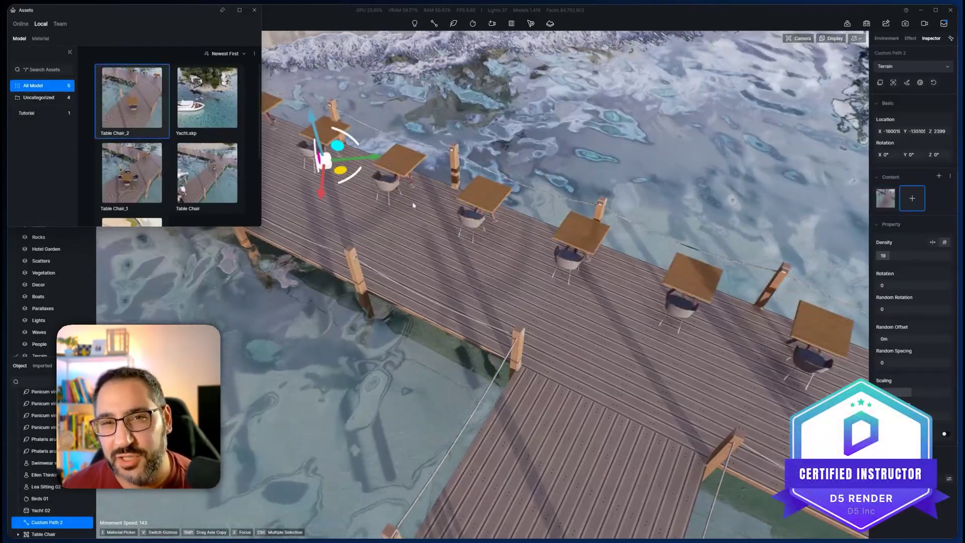
pyautogui.press('d')
pyautogui.moveTo(414, 205); pyautogui.dragTo(383, 198, button='right')
pyautogui.press('a')
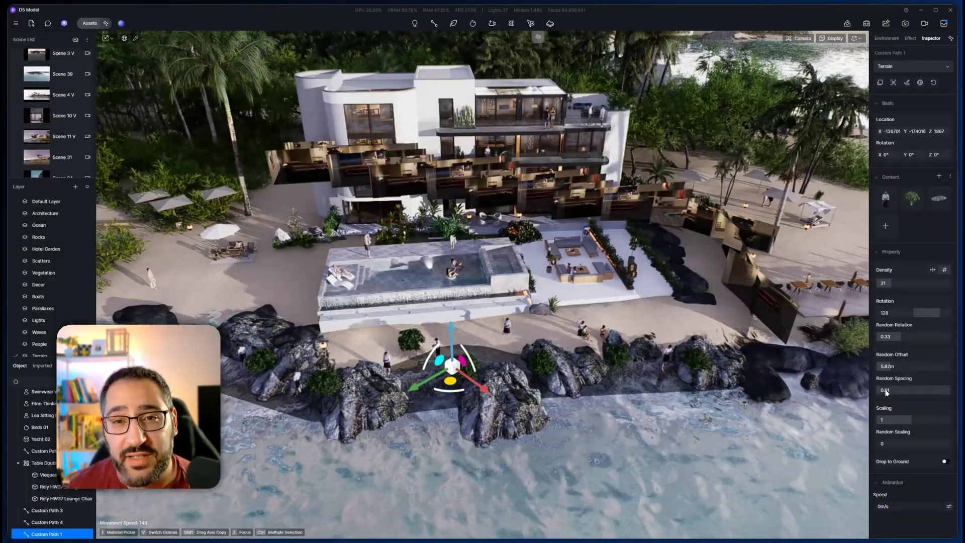
# Step: Set the rocky shoreline path's random spacing to 0.41 and increase its random scaling
pyautogui.moveTo(897, 391); pyautogui.dragTo(908, 391)
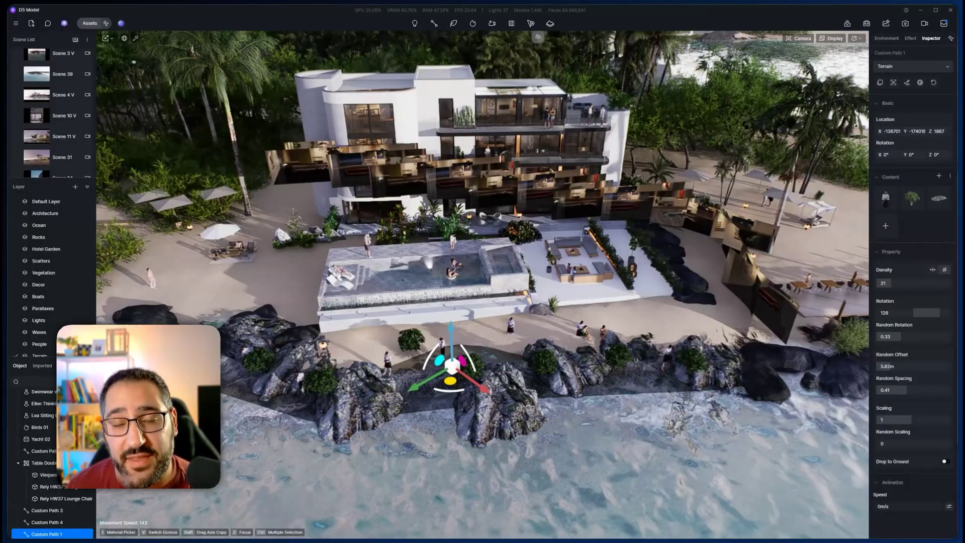
pyautogui.moveTo(898, 444); pyautogui.dragTo(906, 445)
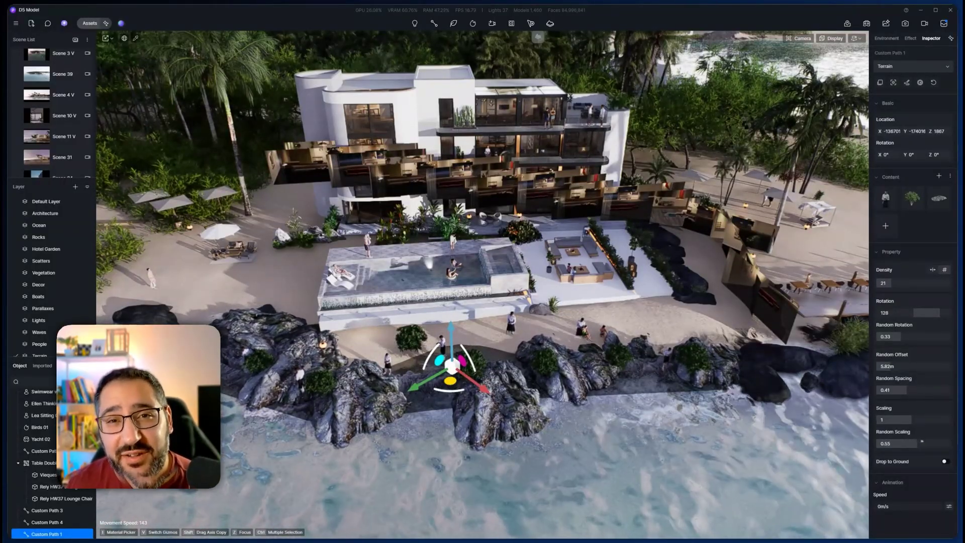
pyautogui.moveTo(907, 445); pyautogui.dragTo(925, 439)
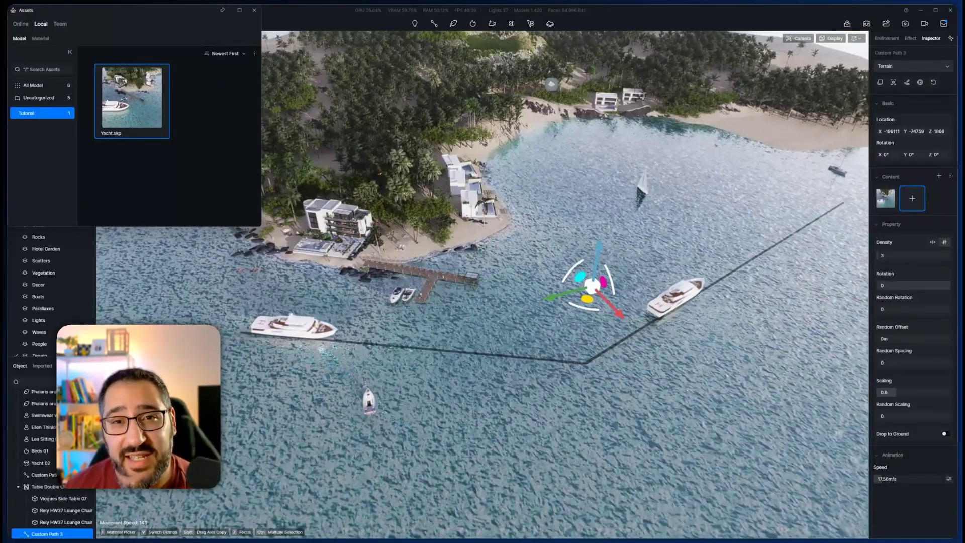
pyautogui.moveTo(709, 352); pyautogui.dragTo(721, 363, button='right')
pyautogui.press('w')
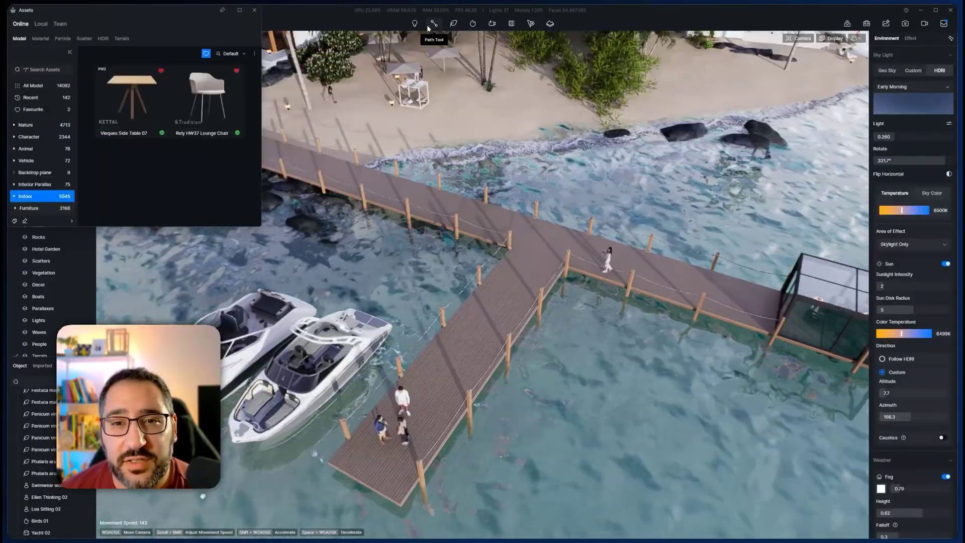
# Step: Draw a straight custom path along the main pier, from the beach end to the glass pavilion
pyautogui.click(432, 24)
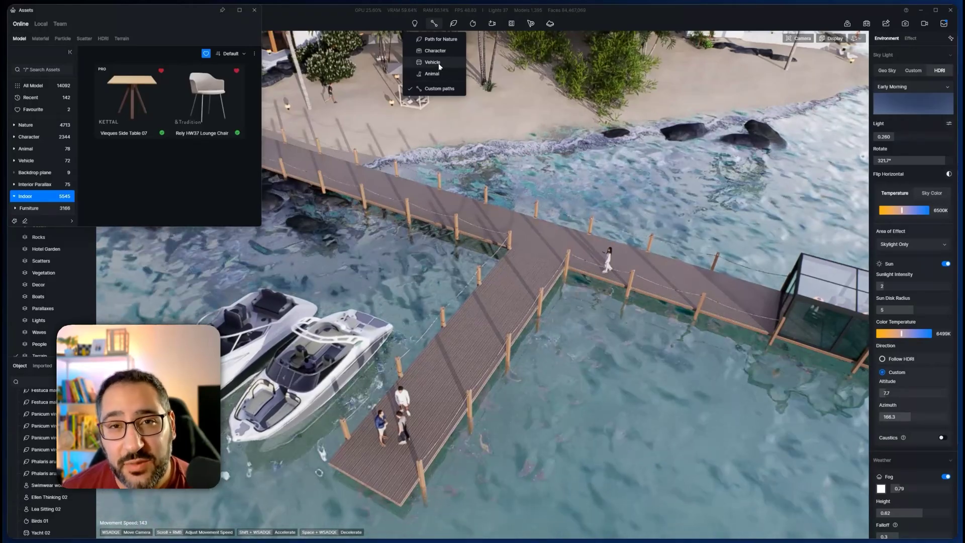
pyautogui.click(444, 90)
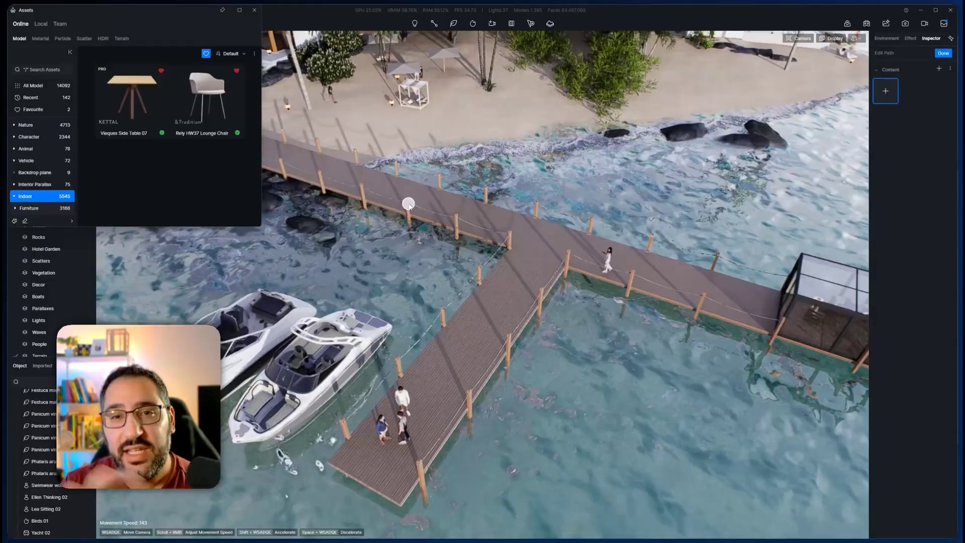
pyautogui.moveTo(462, 220); pyautogui.dragTo(463, 219, button='right')
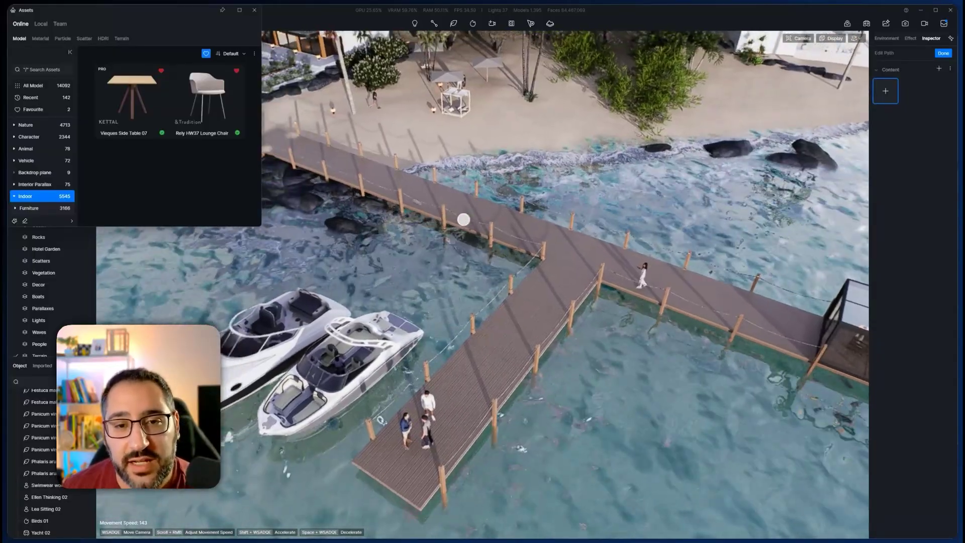
pyautogui.click(358, 160)
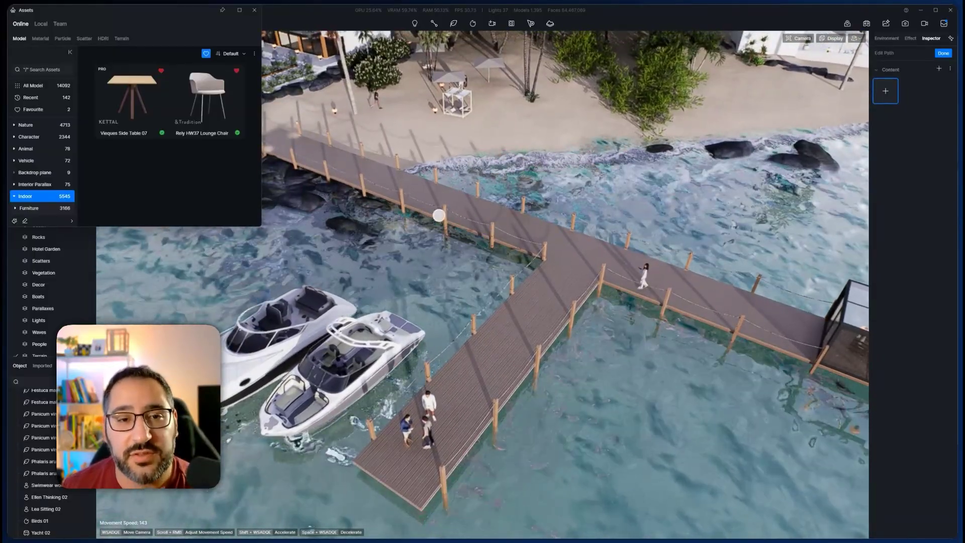
pyautogui.click(273, 131)
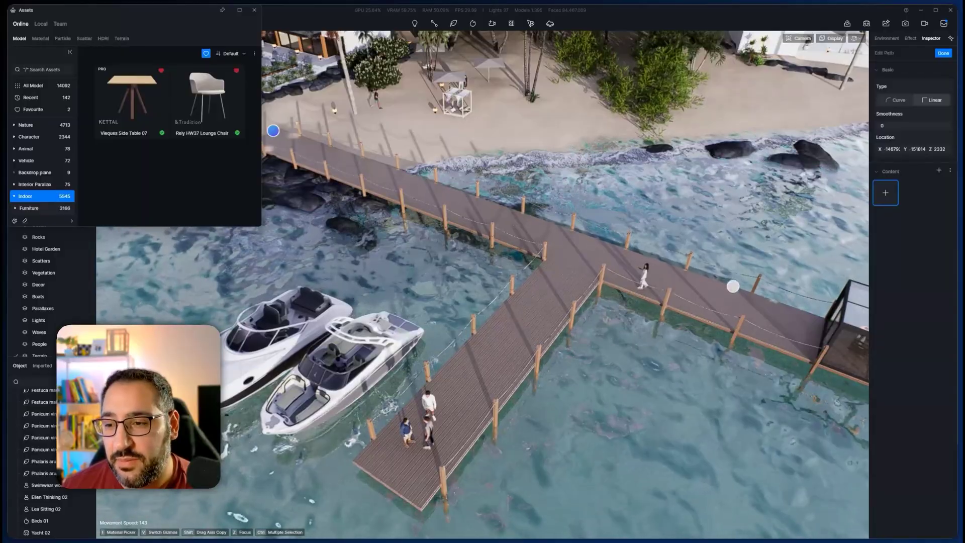
pyautogui.click(811, 326)
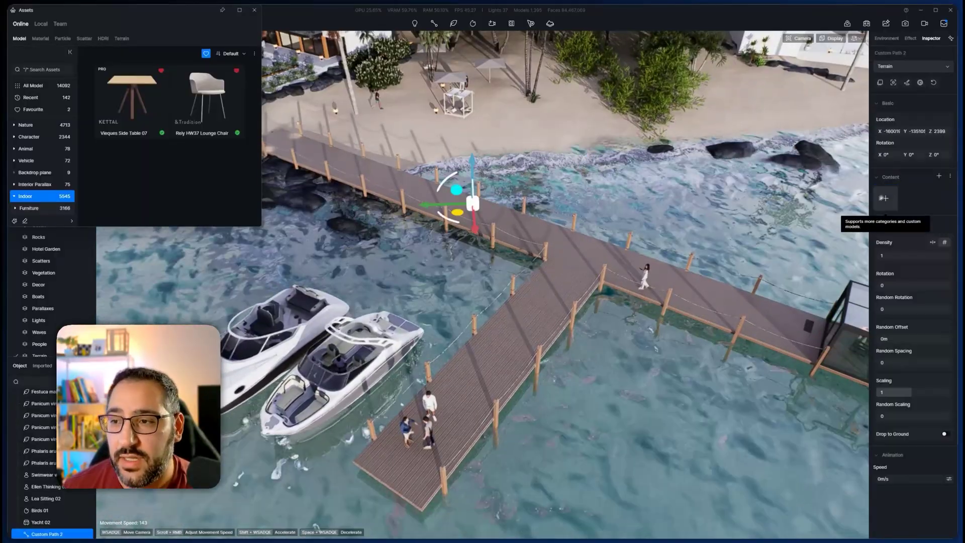
# Step: Fill the pier path with the Vieques Side Table 07 and Rely HW37 Lounge Chair, at a density of 19
pyautogui.click(132, 101)
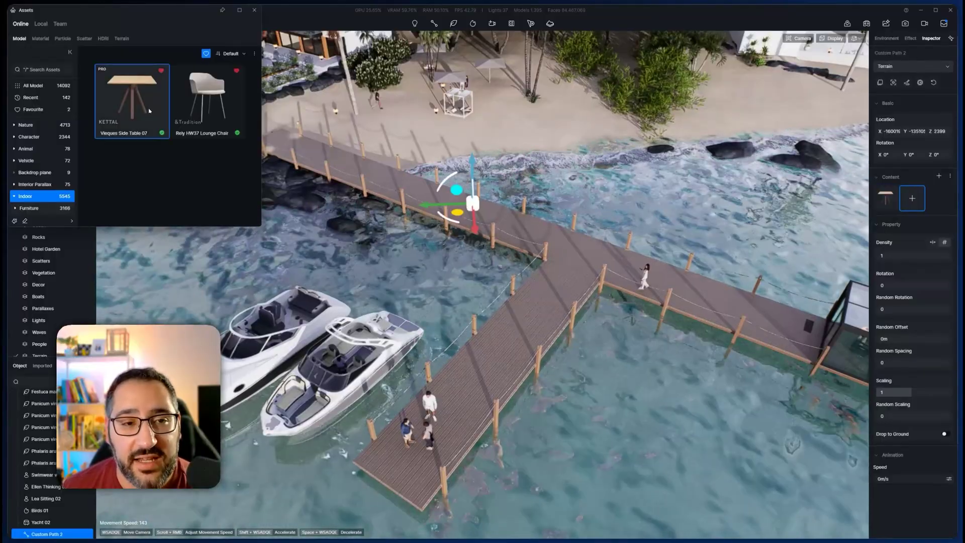
pyautogui.click(213, 110)
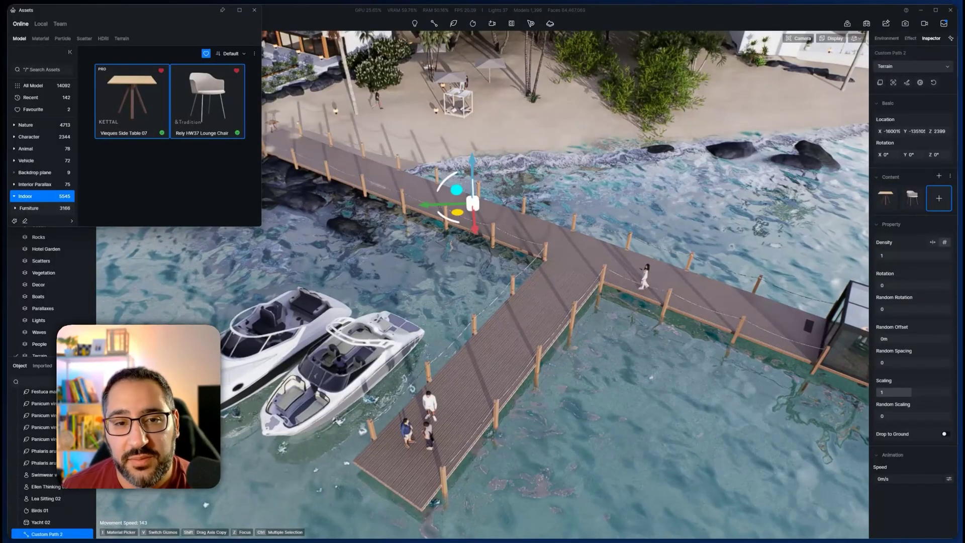
pyautogui.moveTo(878, 256); pyautogui.dragTo(890, 256)
# Step: Examine how the tables and chairs are distributed along the pier, both up close and from farther away
pyautogui.moveTo(618, 300); pyautogui.dragTo(719, 232, button='right')
pyautogui.press('w')
pyautogui.press('w')
pyautogui.press('s')
pyautogui.press('w')
pyautogui.press('s')
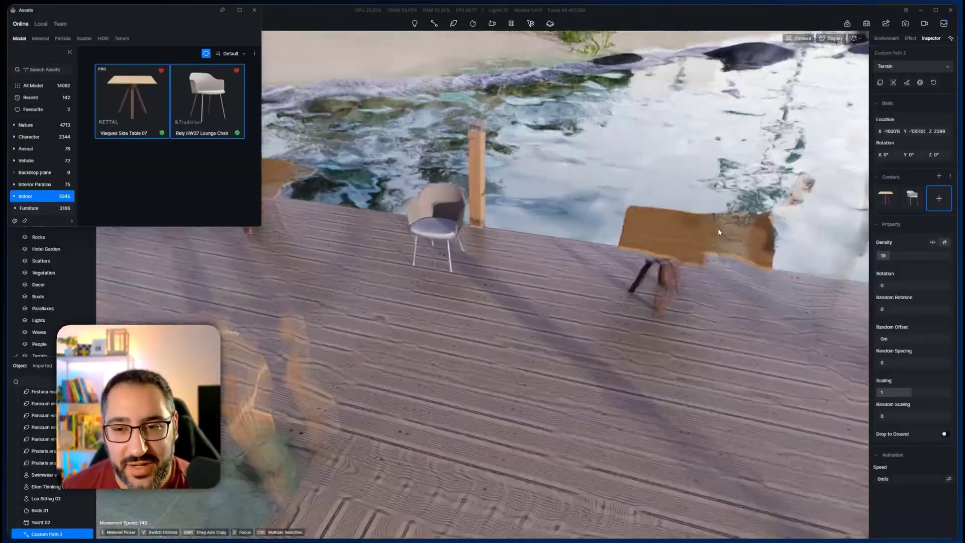
pyautogui.scroll(5, 719, 232)
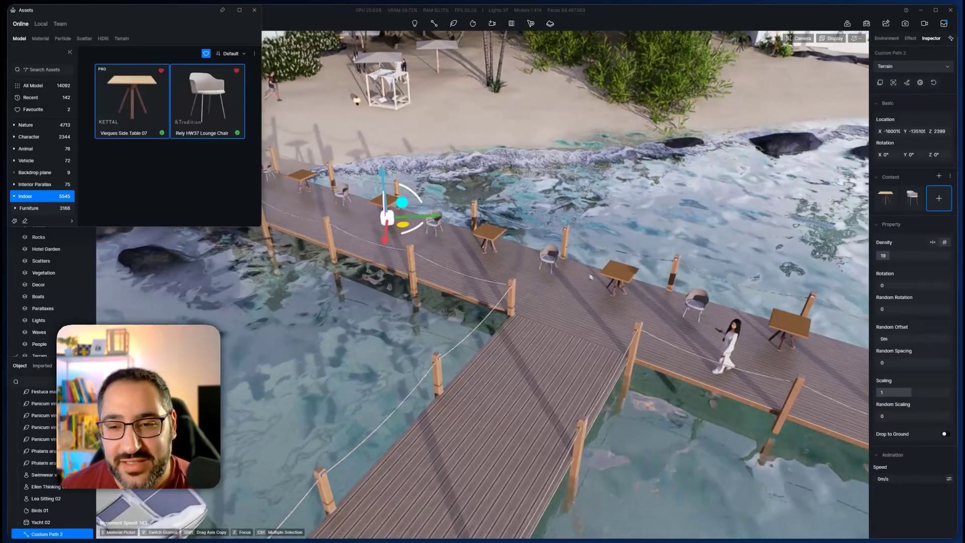
pyautogui.scroll(-4, 563, 278)
pyautogui.moveTo(540, 279); pyautogui.dragTo(530, 302, button='right')
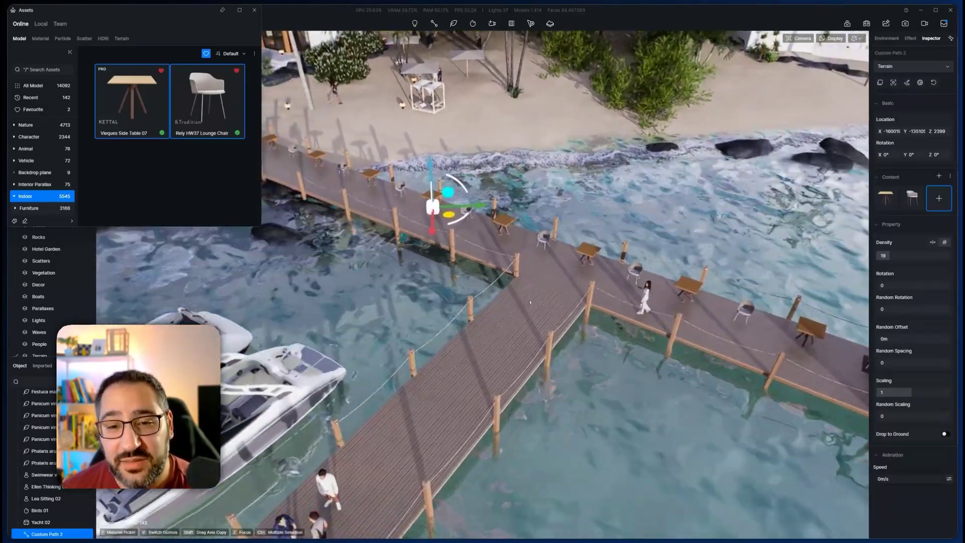
pyautogui.scroll(3, 530, 302)
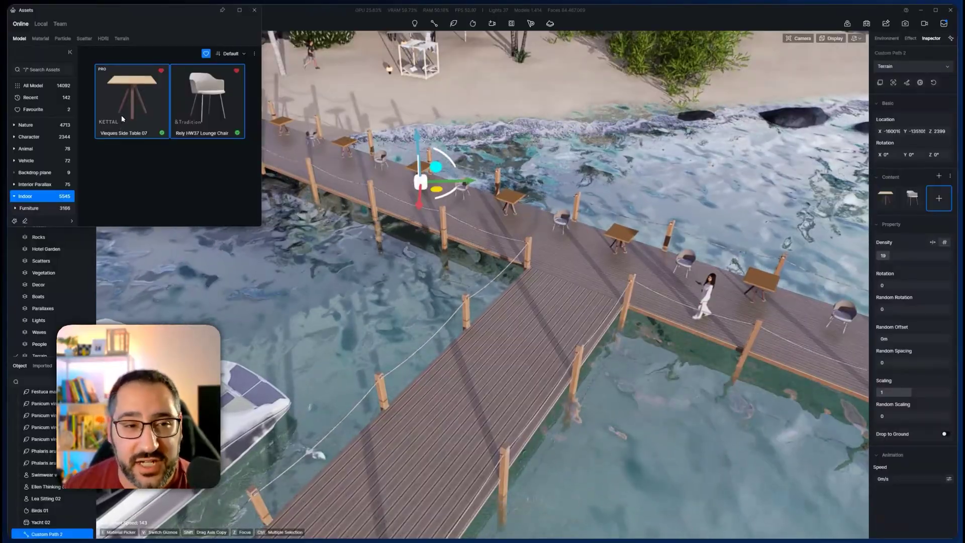
# Step: Place one Vieques Side Table 07 with a Rely HW37 Lounge Chair beside it on the pier's branch walkway
pyautogui.press('Escape')
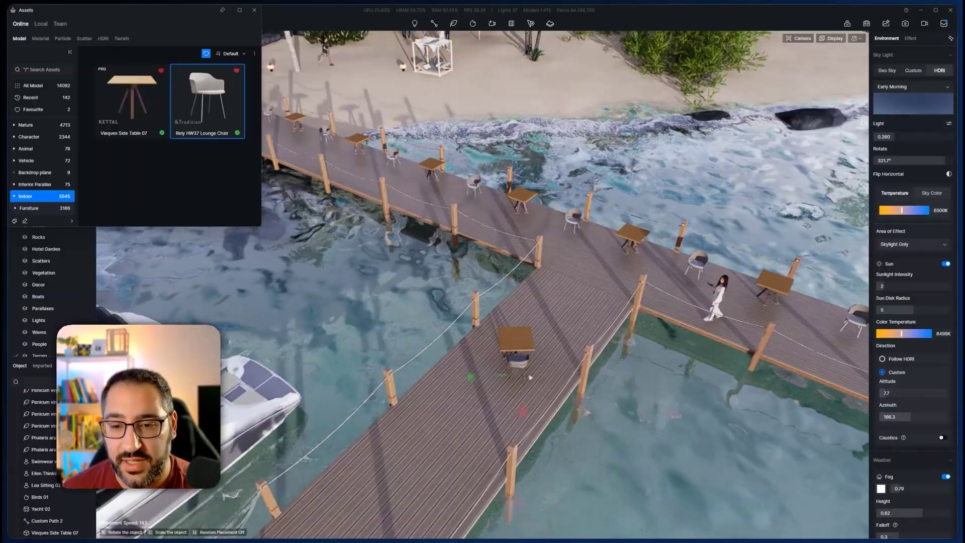
pyautogui.click(531, 377)
# Step: Group the separately placed table and chair on the branch walkway under the name Table Chair
pyautogui.scroll(5, 533, 373)
pyautogui.click(499, 315)
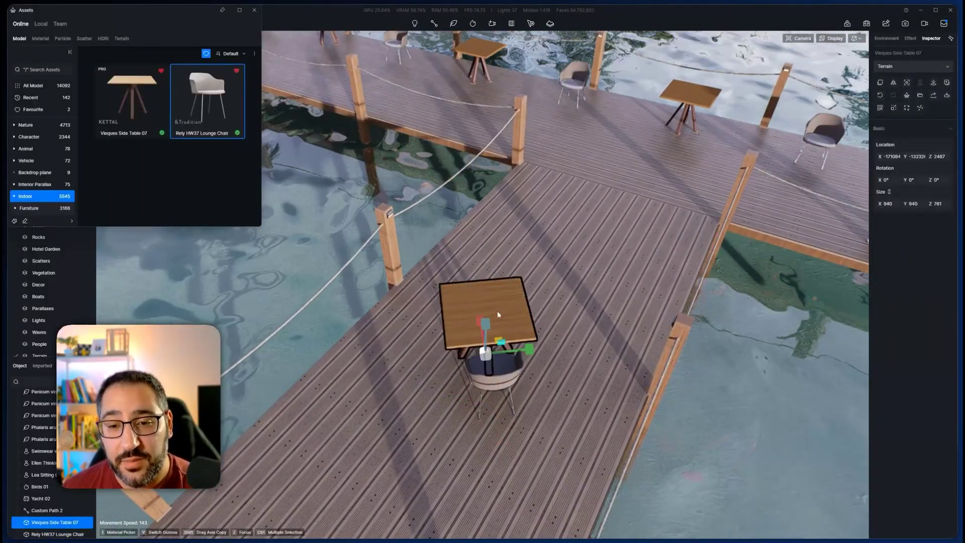
pyautogui.keyDown('ctrl'); pyautogui.click(499, 366); pyautogui.keyUp('ctrl')
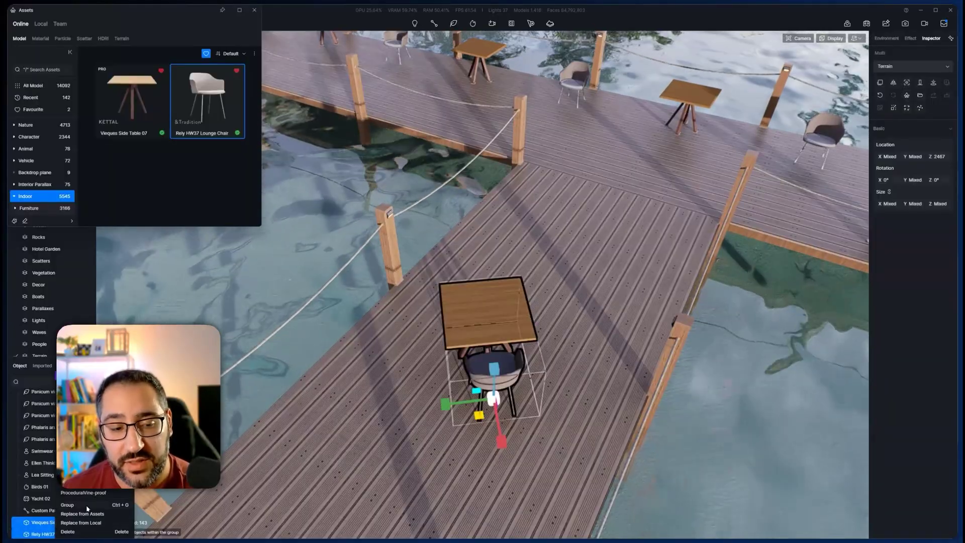
pyautogui.click(87, 506)
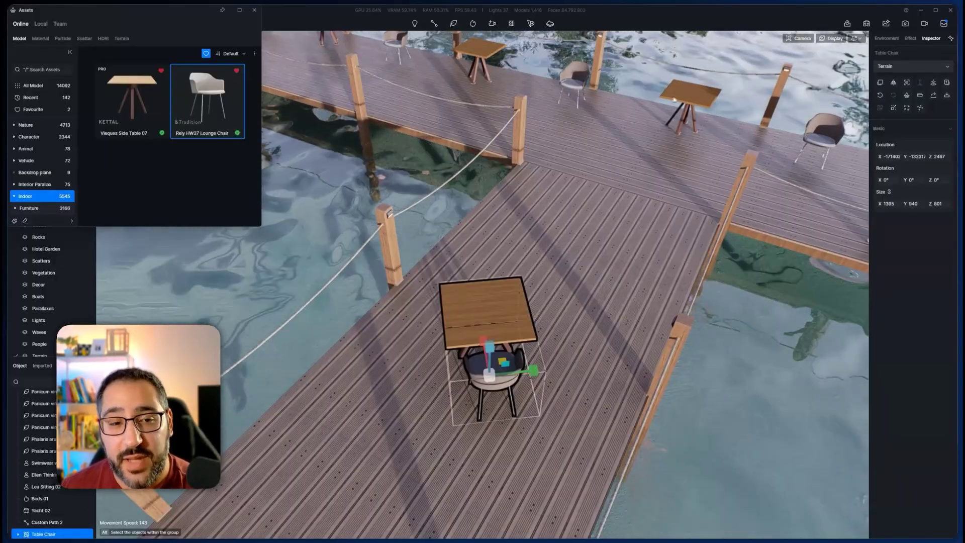
# Step: Add the Table Chair group to the local asset library and show all local models
pyautogui.rightClick(45, 535)
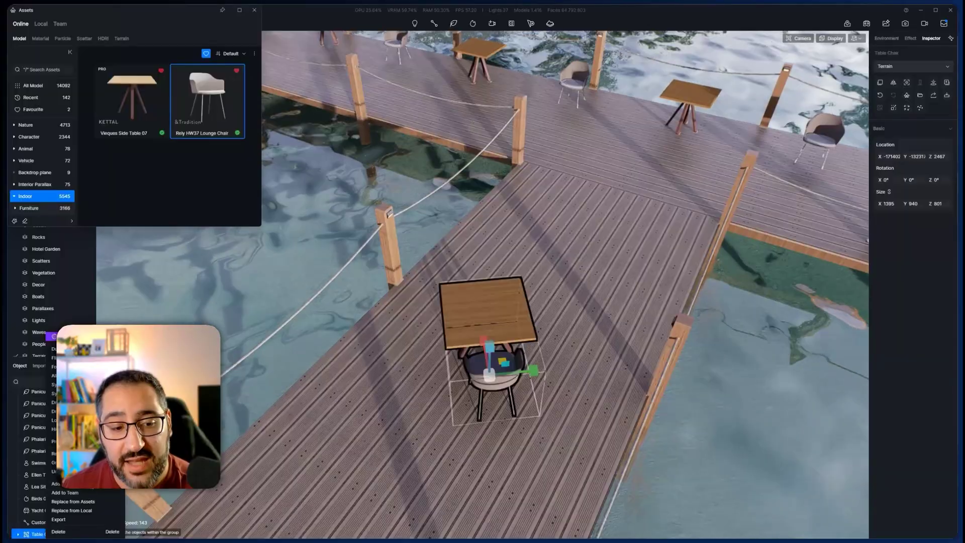
pyautogui.click(79, 485)
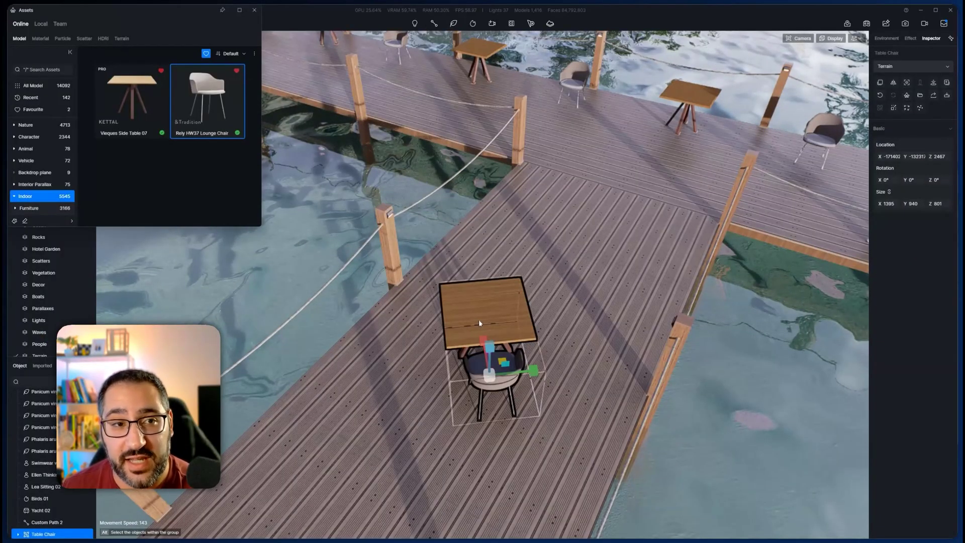
pyautogui.click(42, 24)
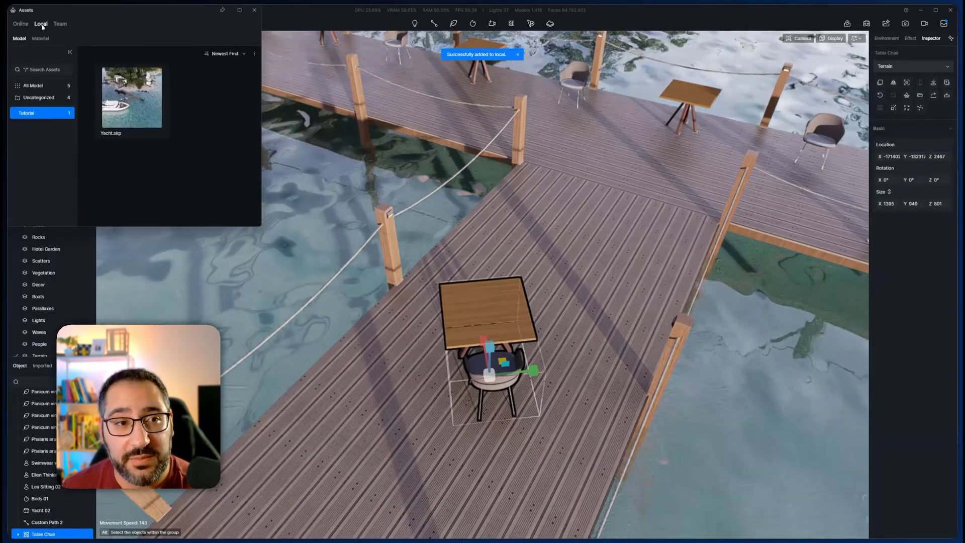
pyautogui.click(35, 85)
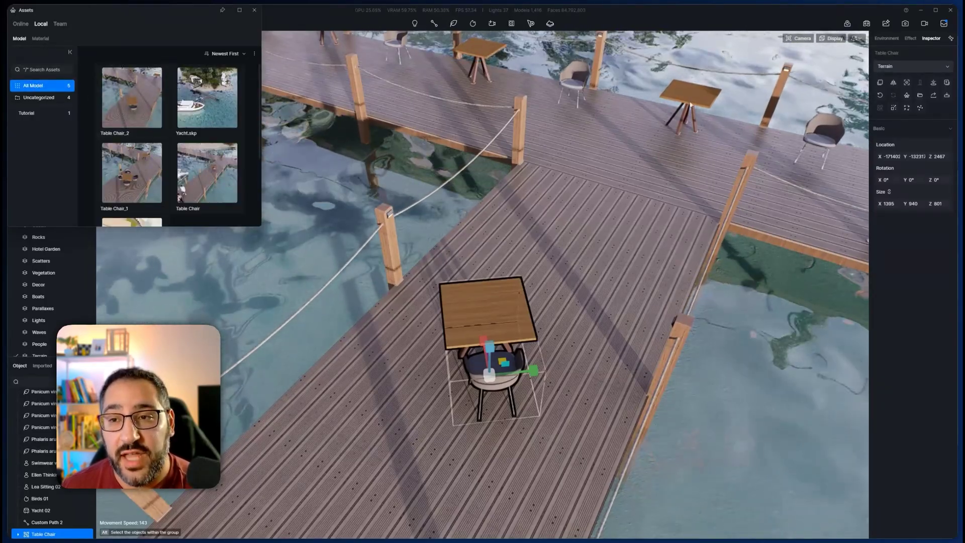
# Step: Replace the separate table and chair in the pier path's content with the local model Table Chair_2
pyautogui.click(690, 95)
pyautogui.moveTo(649, 161); pyautogui.dragTo(646, 190, button='middle')
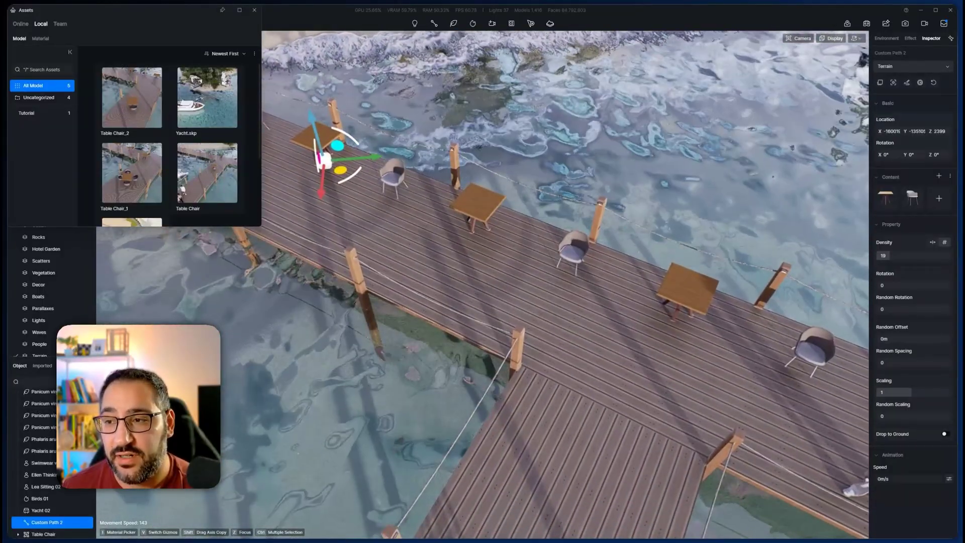
pyautogui.click(881, 195)
pyautogui.click(881, 196)
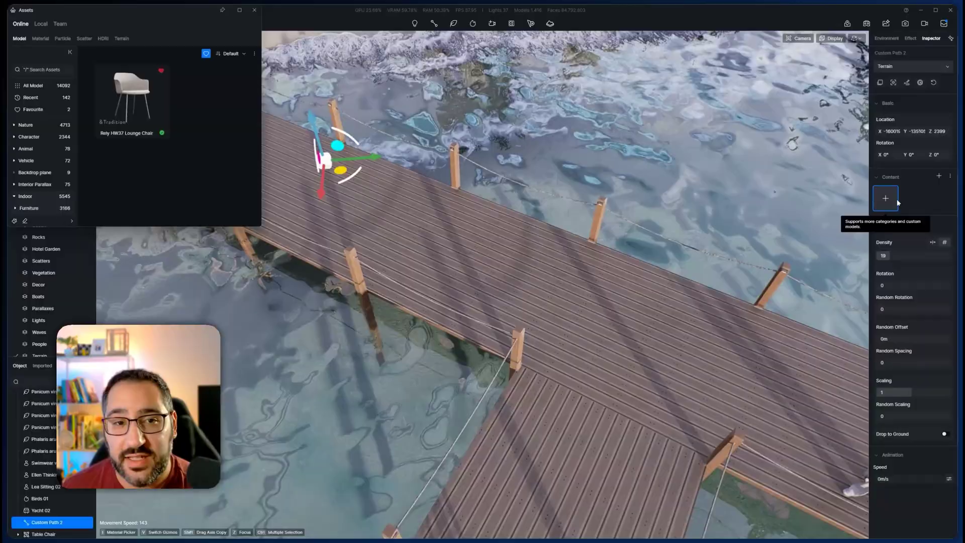
pyautogui.click(41, 26)
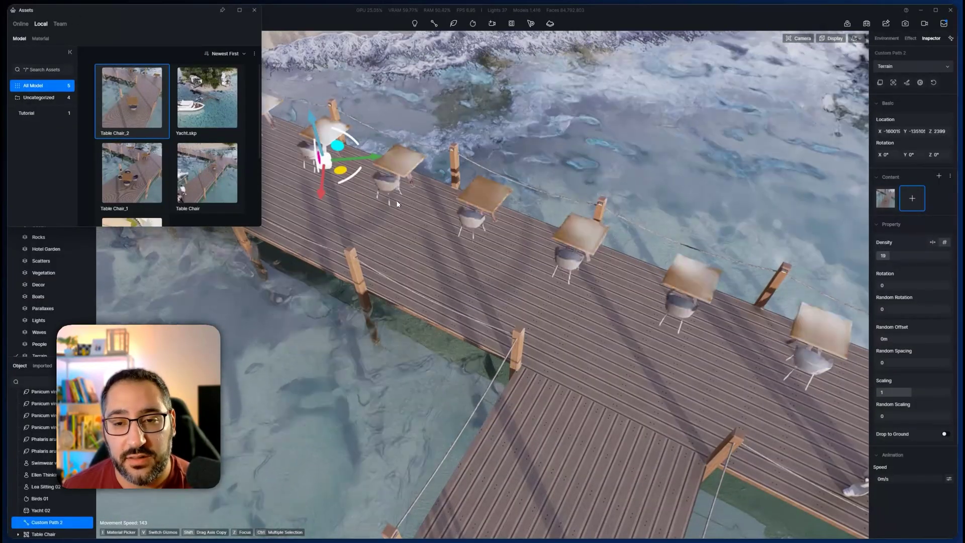
# Step: Select only the lounge chair inside the Table Chair group on the branch walkway and shift it slightly
pyautogui.press('d')
pyautogui.moveTo(418, 188); pyautogui.dragTo(322, 181, button='right')
pyautogui.press('a')
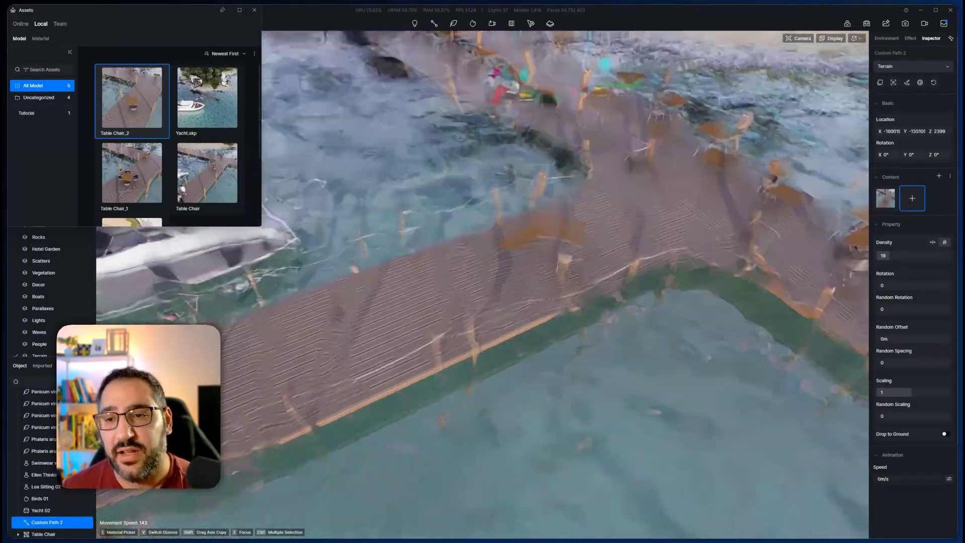
pyautogui.moveTo(418, 188); pyautogui.dragTo(477, 188, button='right')
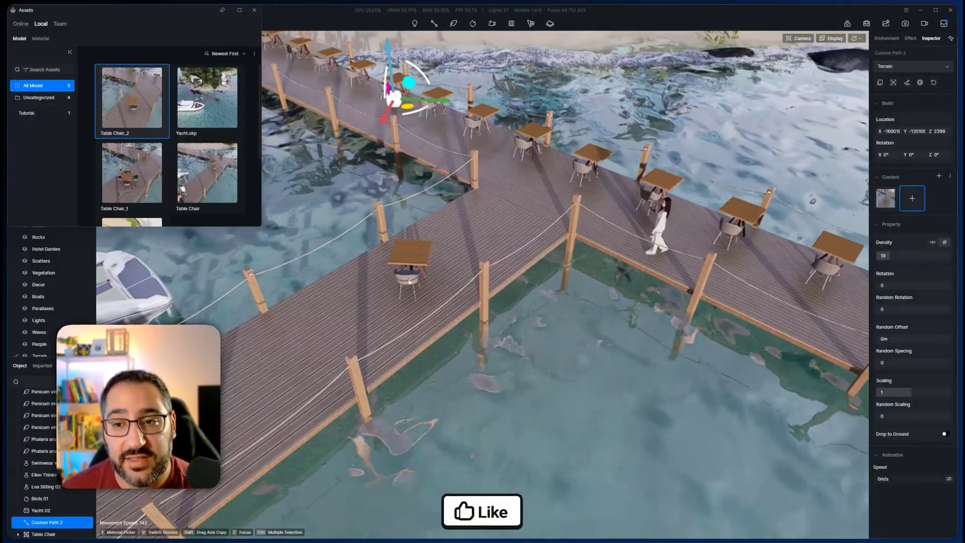
pyautogui.click(418, 255)
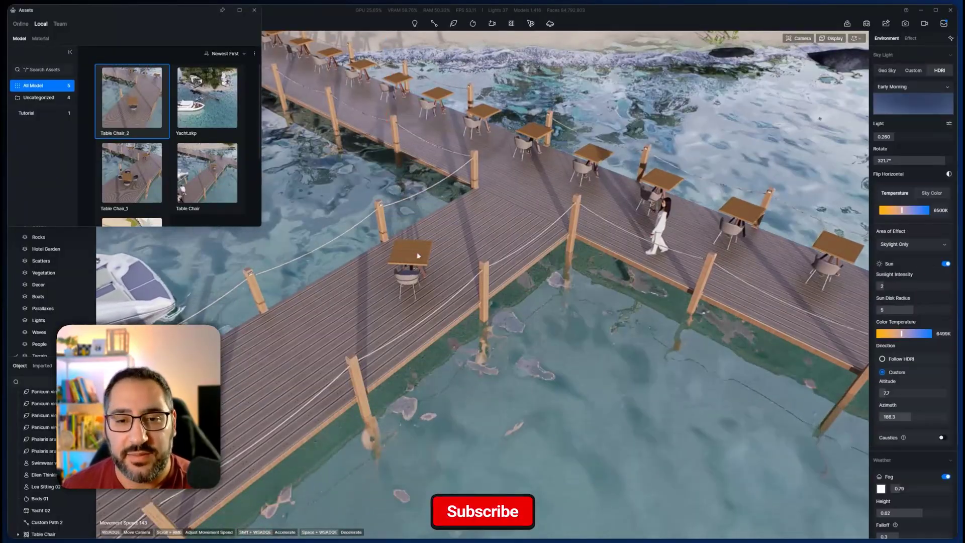
pyautogui.click(418, 255)
pyautogui.moveTo(476, 255); pyautogui.dragTo(463, 249, button='right')
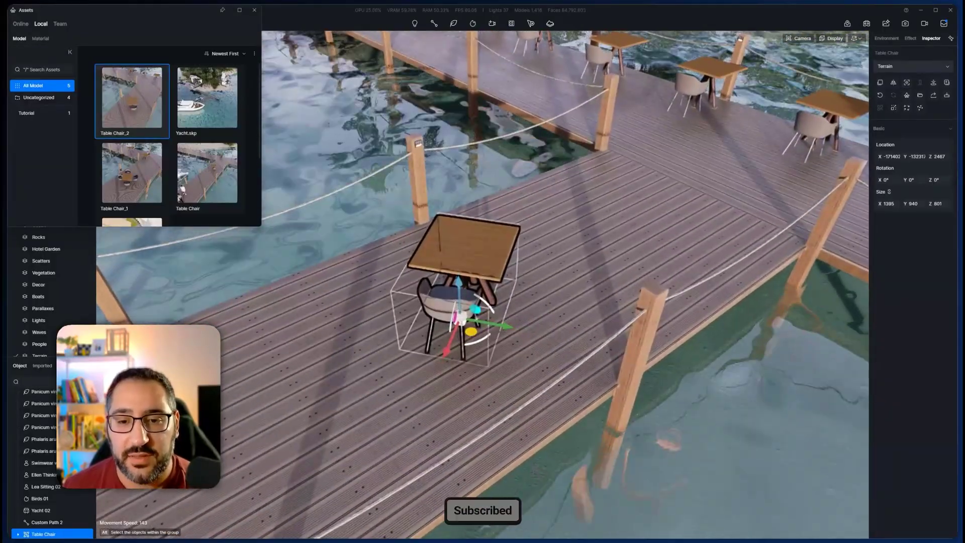
pyautogui.keyDown('alt'); pyautogui.click(439, 303); pyautogui.keyUp('alt')
pyautogui.moveTo(467, 353); pyautogui.dragTo(459, 351)
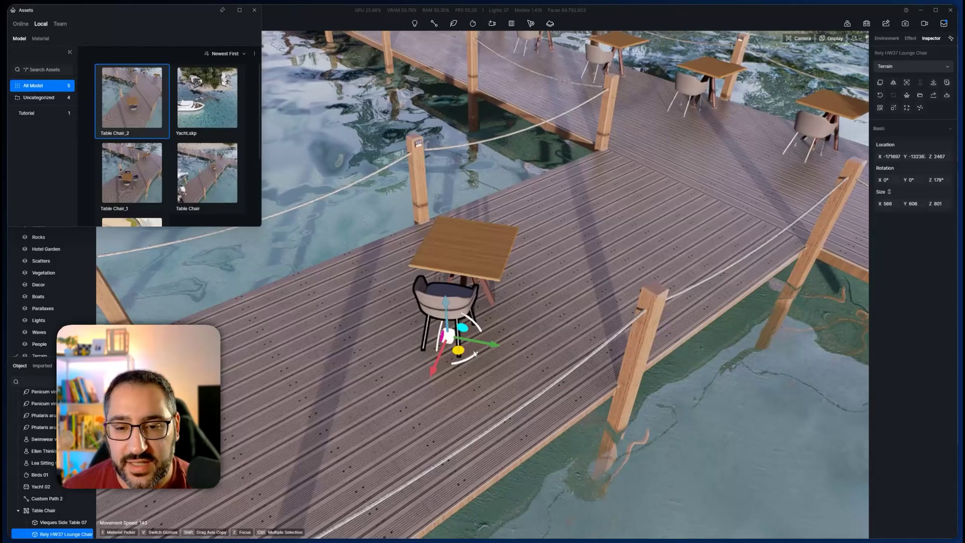
# Step: Duplicate the lounge chair to the opposite side of the table within the group and rotate the copy to 12°
pyautogui.keyDown('shift'); pyautogui.moveTo(438, 361); pyautogui.dragTo(499, 276); pyautogui.keyUp('shift')
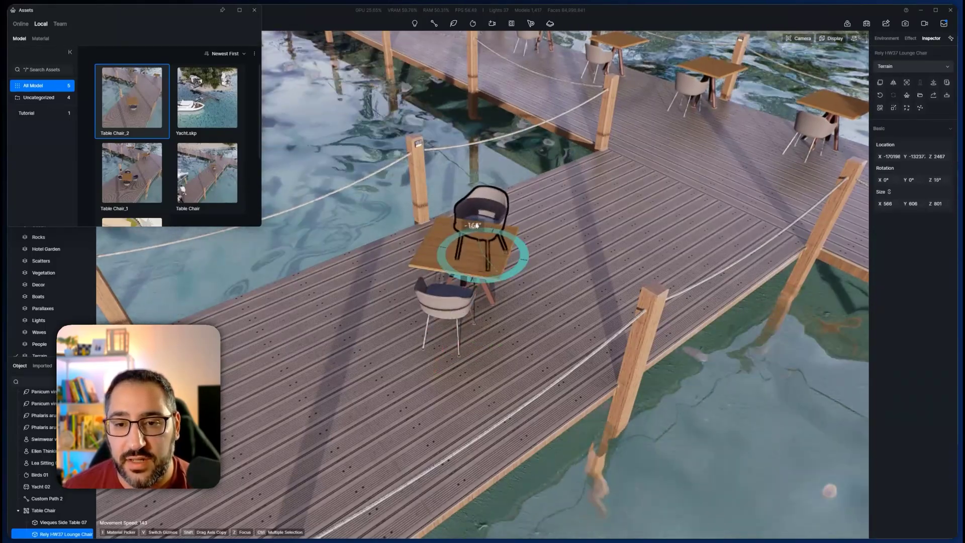
pyautogui.moveTo(474, 231); pyautogui.dragTo(474, 232)
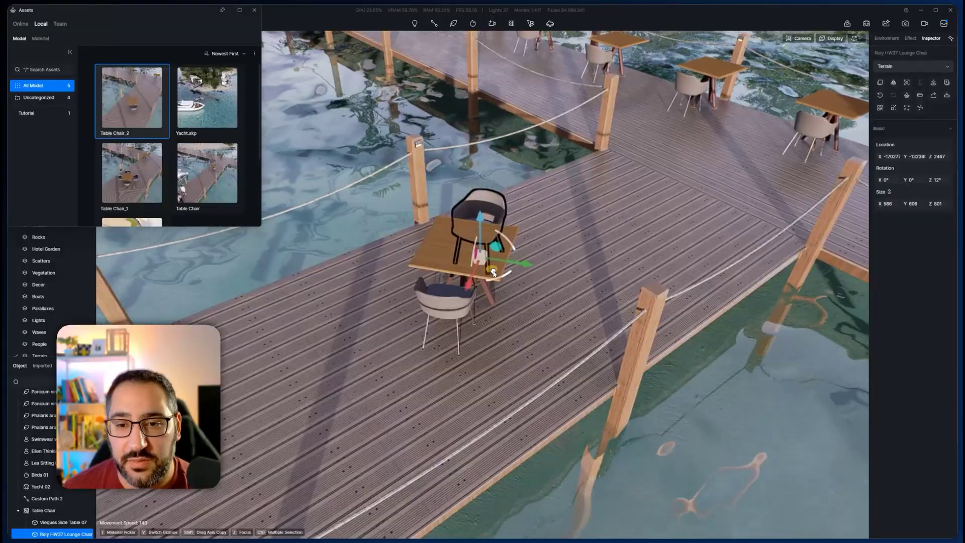
# Step: Rename the group on the branch walkway as Table Double Chair and add it to the local asset library
pyautogui.click(58, 509)
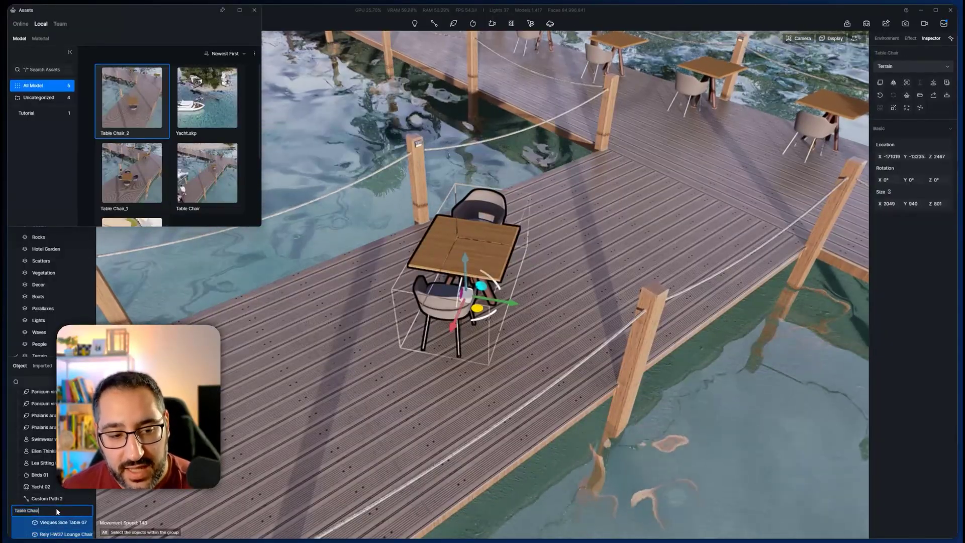
pyautogui.write('05')
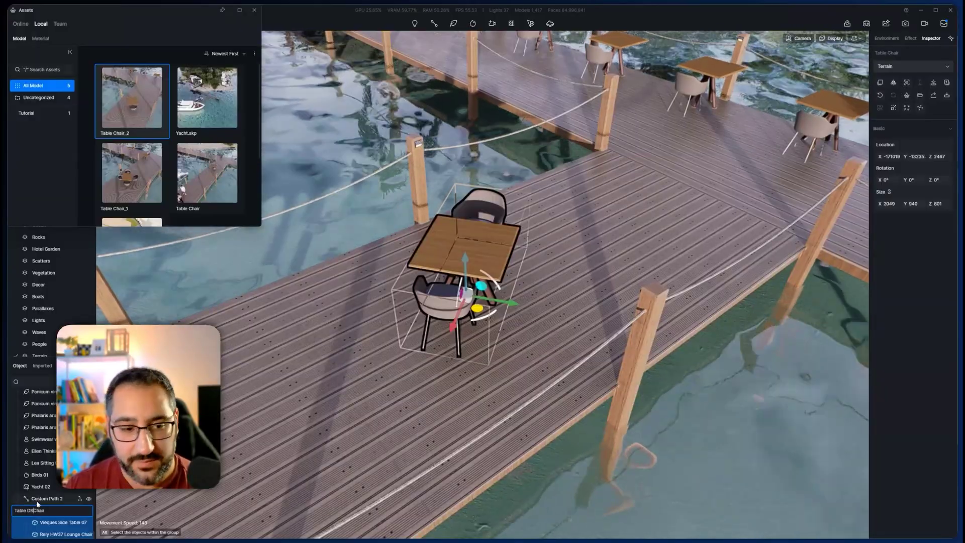
pyautogui.write('uble')
pyautogui.press('Return')
pyautogui.rightClick(65, 511)
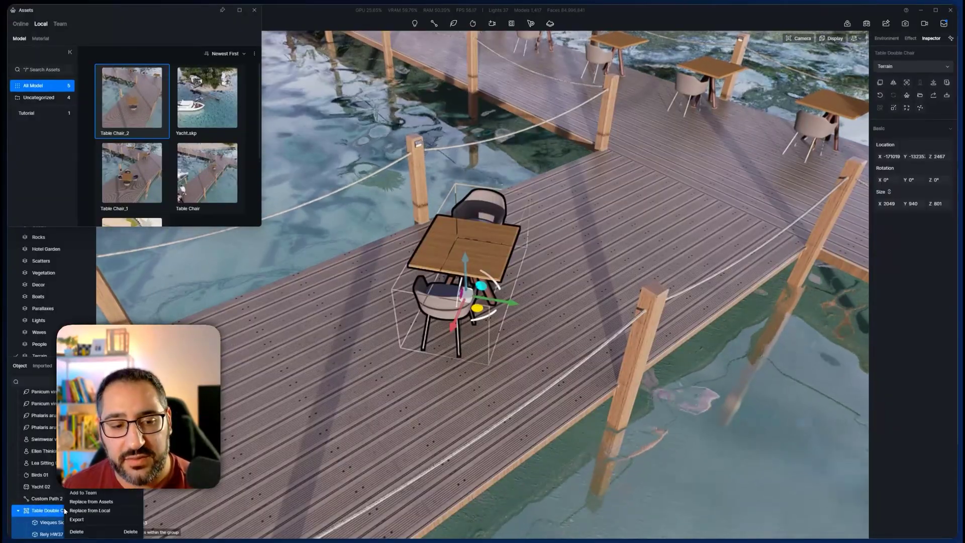
pyautogui.click(111, 484)
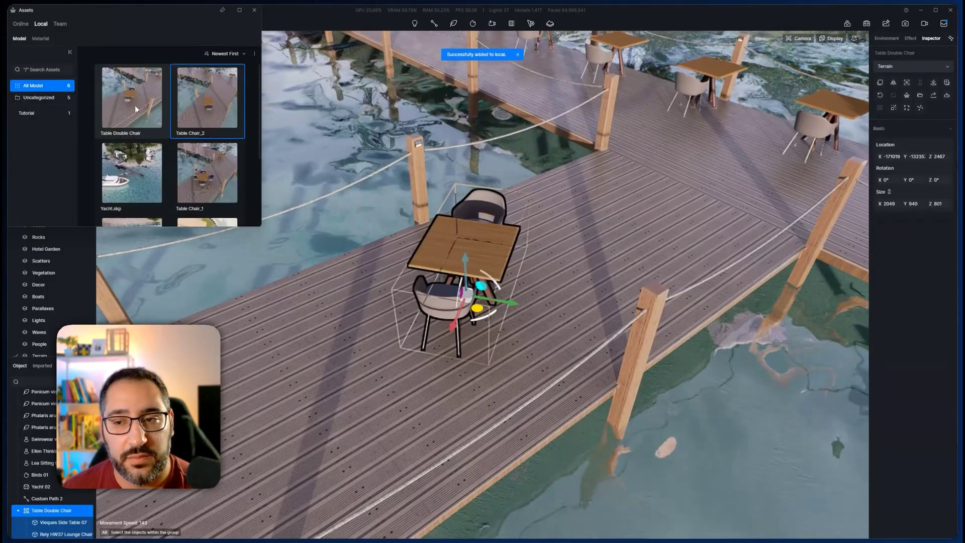
# Step: Replace the content of the pier's custom path with the local model Table Double Chair
pyautogui.moveTo(492, 302); pyautogui.dragTo(543, 287, button='right')
pyautogui.click(762, 112)
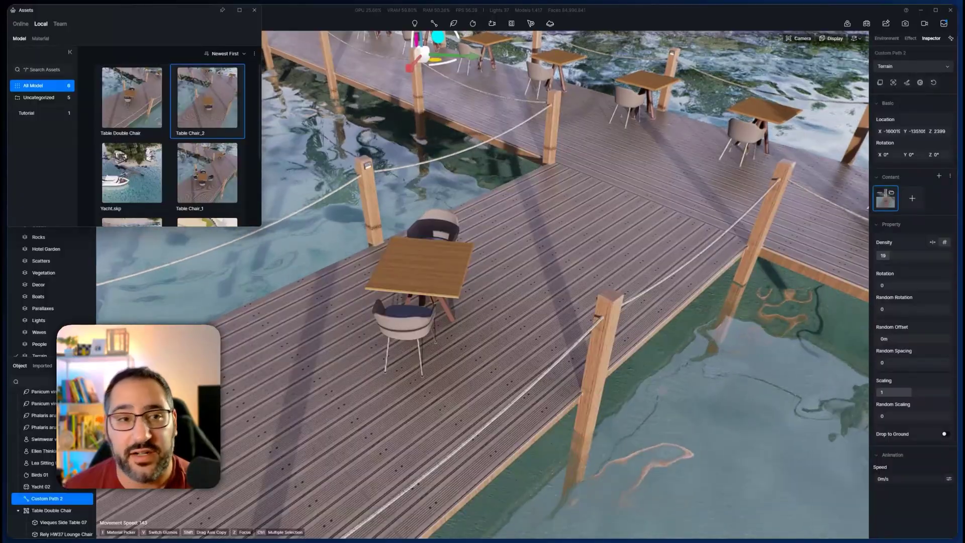
pyautogui.click(128, 122)
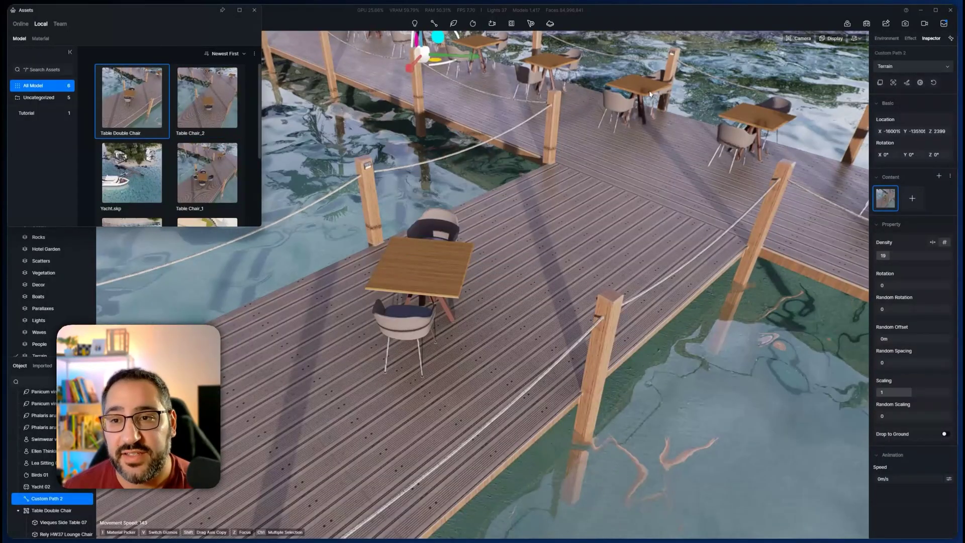
# Step: Set the rotation of the table sets on the pier path to 90 and shift the path slightly on the pier
pyautogui.moveTo(652, 140); pyautogui.dragTo(710, 188, button='right')
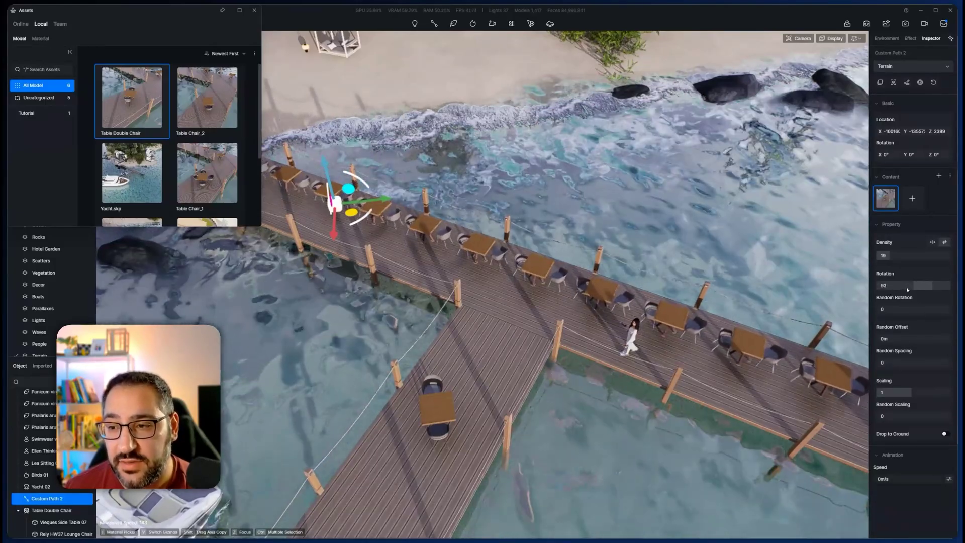
pyautogui.press('Return')
pyautogui.moveTo(704, 281); pyautogui.dragTo(689, 259, button='right')
pyautogui.moveTo(401, 213); pyautogui.dragTo(344, 206, button='right')
pyautogui.moveTo(401, 213); pyautogui.dragTo(523, 239, button='right')
pyautogui.scroll(5, 602, 144)
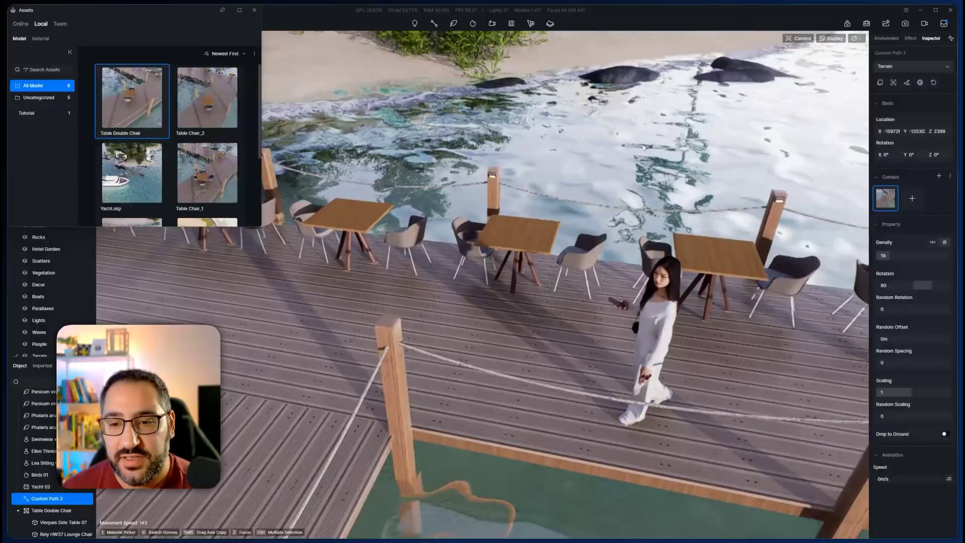
pyautogui.scroll(-6, 602, 144)
pyautogui.moveTo(602, 144); pyautogui.dragTo(576, 143, button='right')
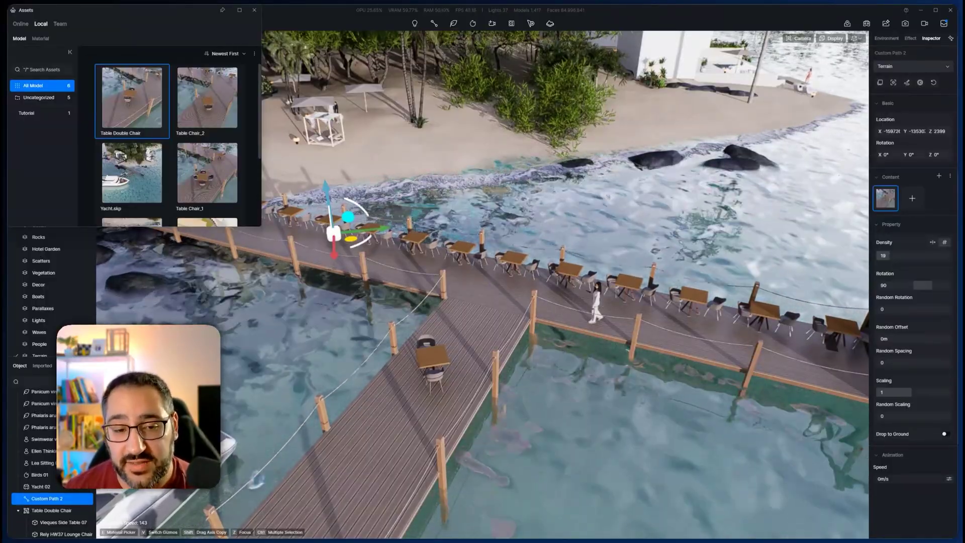
# Step: Draw a linear three-point custom path across the open water, passing in front of the pier and bending toward the bay
pyautogui.scroll(-12, 571, 264)
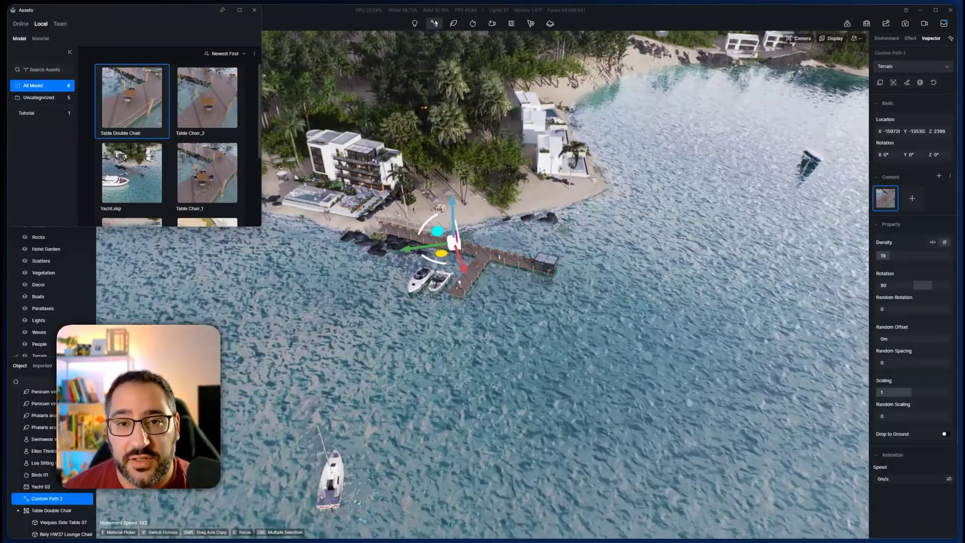
pyautogui.moveTo(435, 23)
pyautogui.click(444, 89)
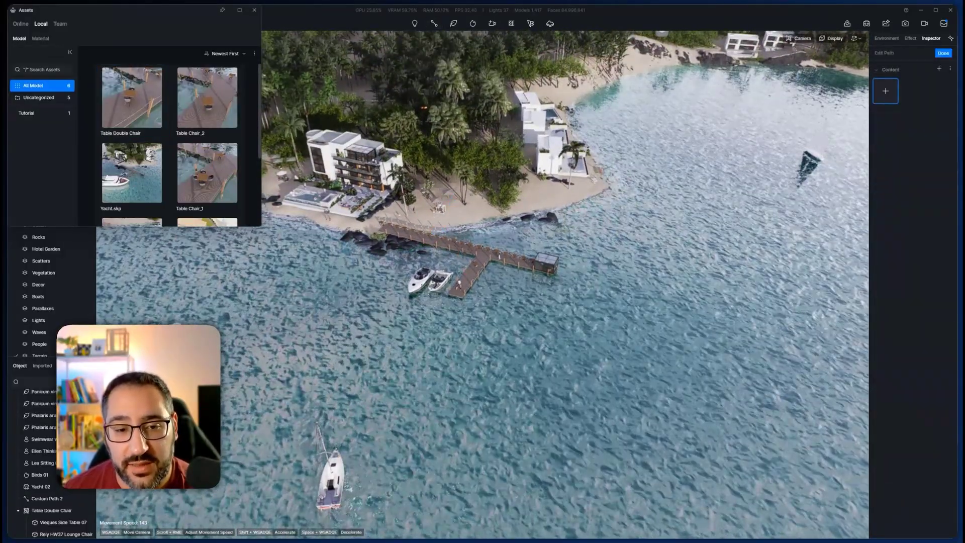
pyautogui.click(162, 317)
pyautogui.scroll(-5, 725, 430)
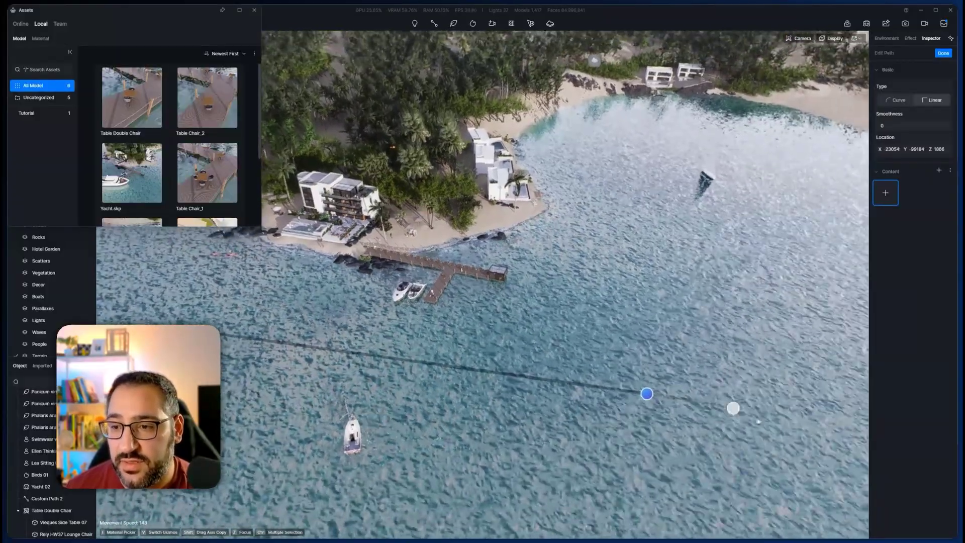
pyautogui.click(842, 203)
pyautogui.rightClick(842, 203)
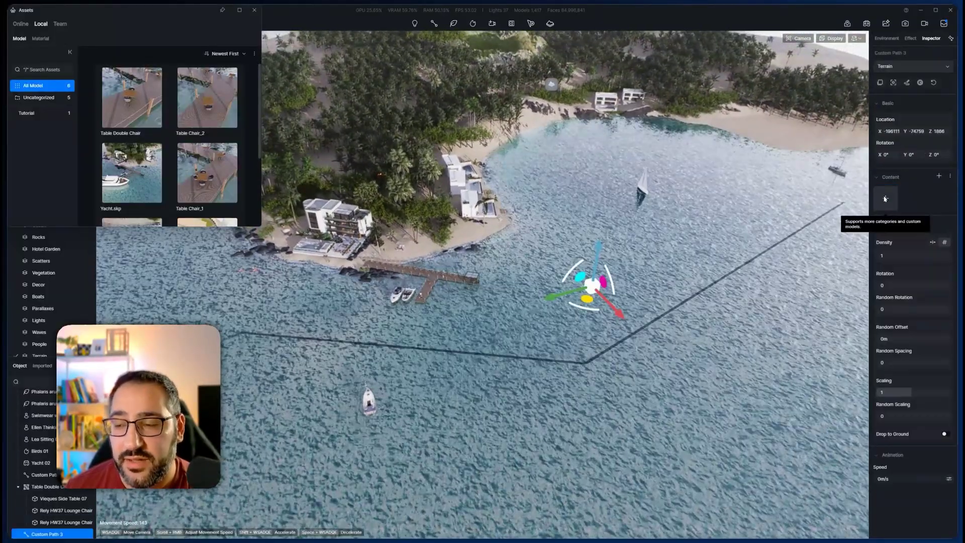
# Step: Fill the water path with the local model Yacht.skp from the Tutorial category and set its density to 3
pyautogui.click(885, 198)
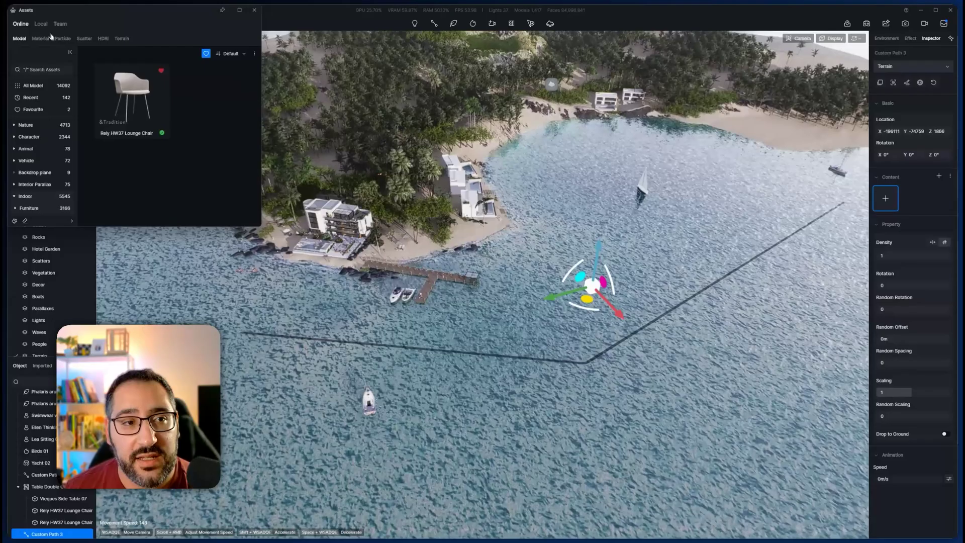
pyautogui.click(43, 25)
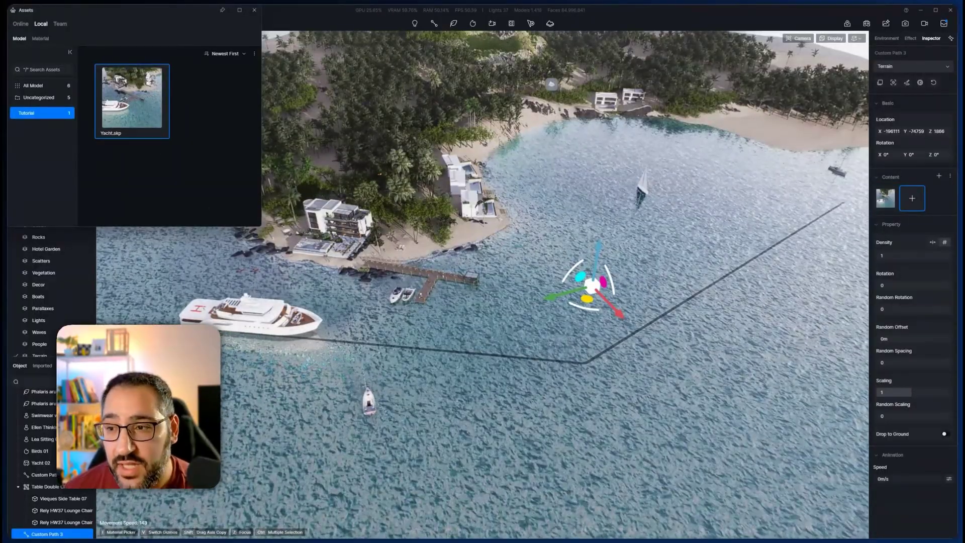
pyautogui.moveTo(890, 258); pyautogui.dragTo(891, 259)
pyautogui.press('BackSpace')
pyautogui.write('3')
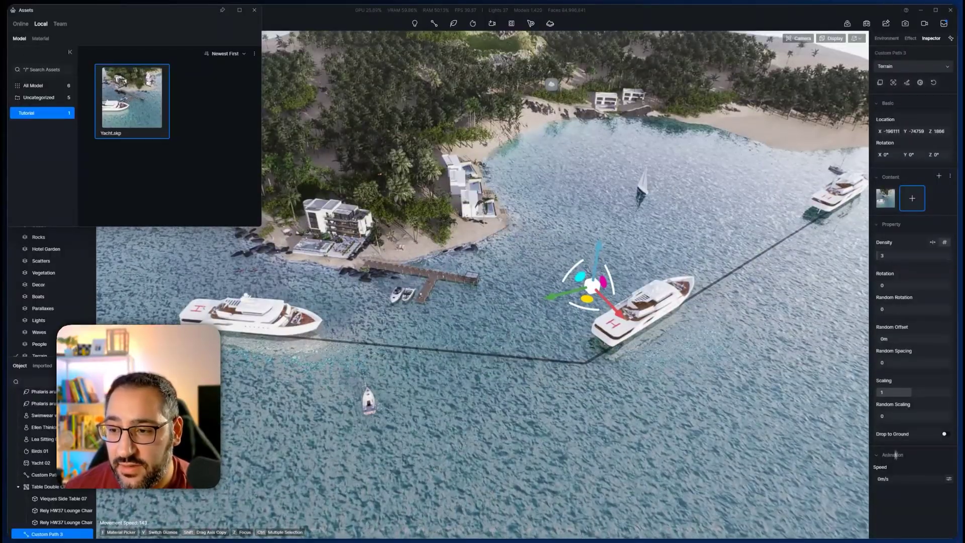
# Step: Set the yacht path's scaling to 0.6 and its animation speed to 17.56 m/s
pyautogui.moveTo(909, 392); pyautogui.dragTo(896, 394)
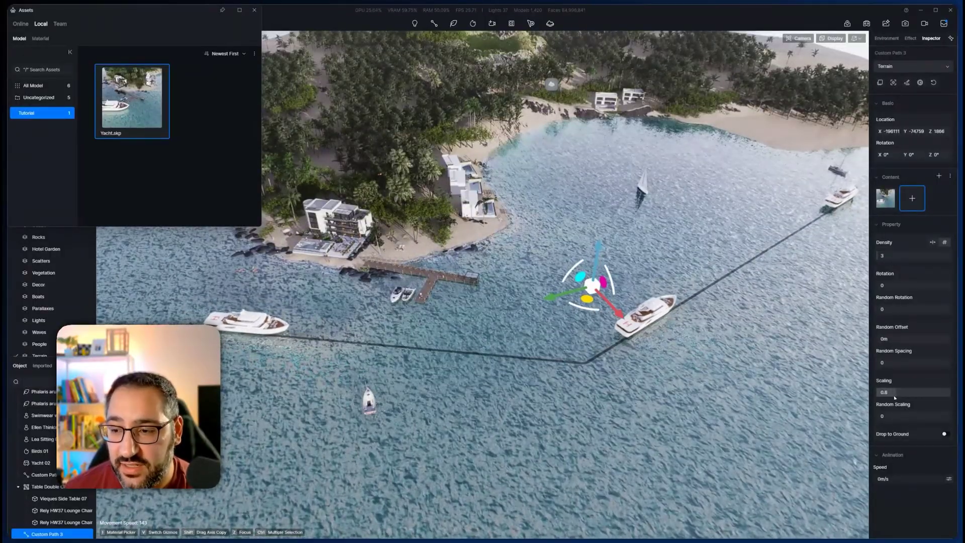
pyautogui.moveTo(888, 480); pyautogui.dragTo(901, 481)
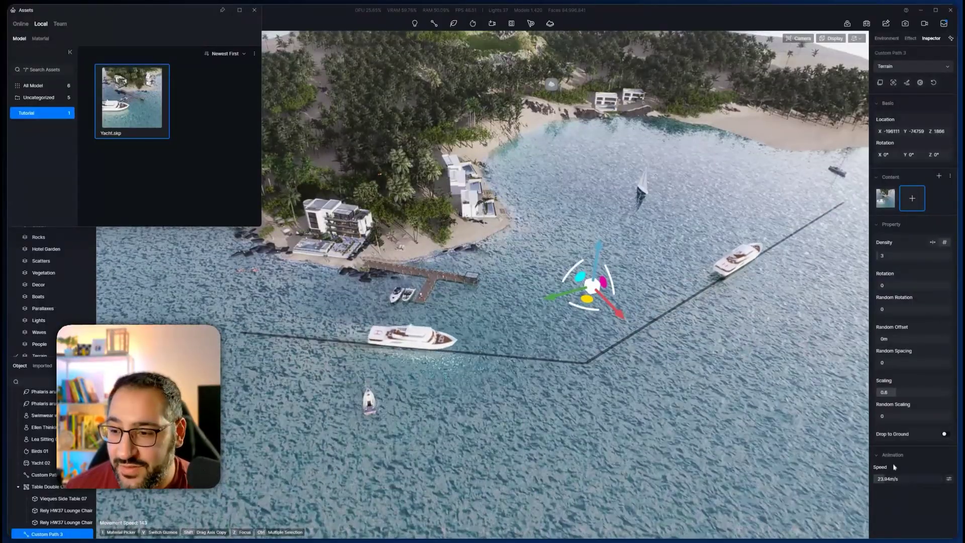
pyautogui.moveTo(885, 479); pyautogui.dragTo(882, 479)
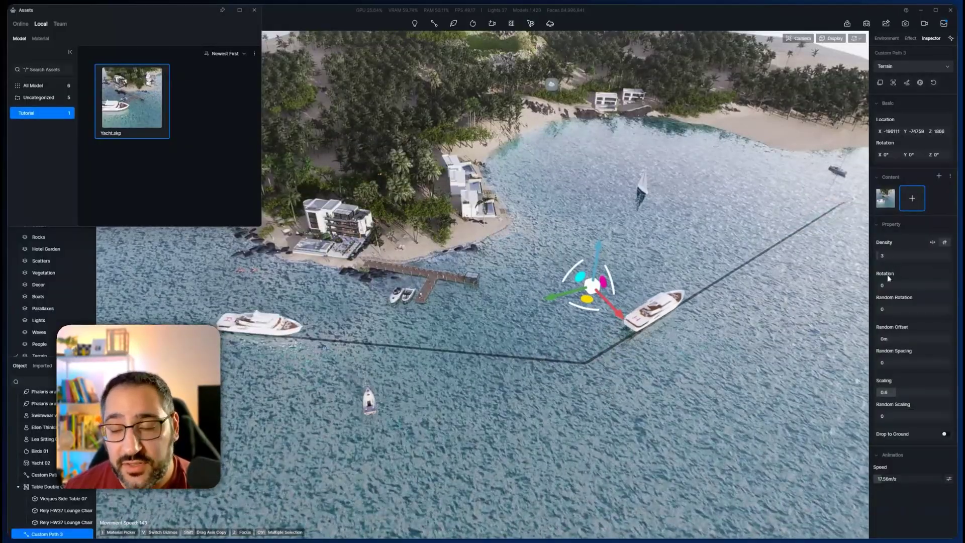
# Step: Vary the yachts along the path with a random offset of 35.75 m, random rotation of 0.13 and rotation of -20
pyautogui.press('w')
pyautogui.moveTo(784, 372)
pyautogui.mouseDown(button='right')
pyautogui.moveTo(800, 392)
pyautogui.moveTo(792, 384)
pyautogui.mouseUp(button='right')
pyautogui.press('s')
pyautogui.press('a')
pyautogui.moveTo(883, 338); pyautogui.dragTo(883, 286)
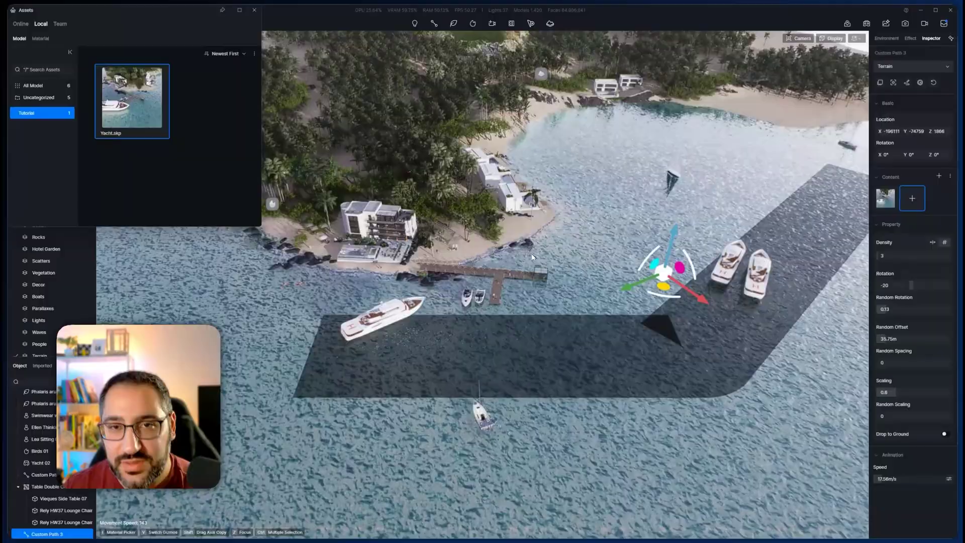
# Step: Draw a linear two-point custom path across the beachfront hotel's facade at the middle balcony level
pyautogui.press('w')
pyautogui.moveTo(533, 258); pyautogui.dragTo(497, 254, button='right')
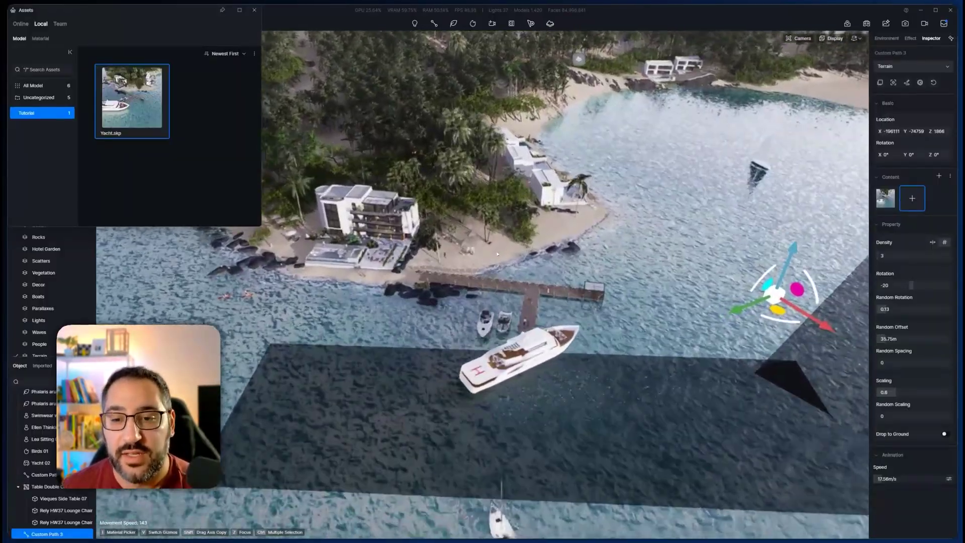
pyautogui.scroll(5, 497, 254)
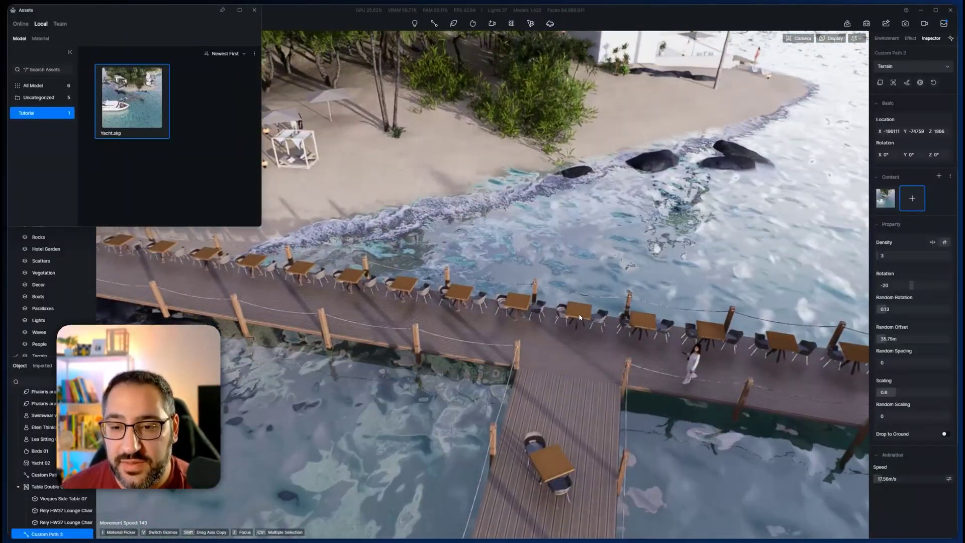
pyautogui.click(334, 301)
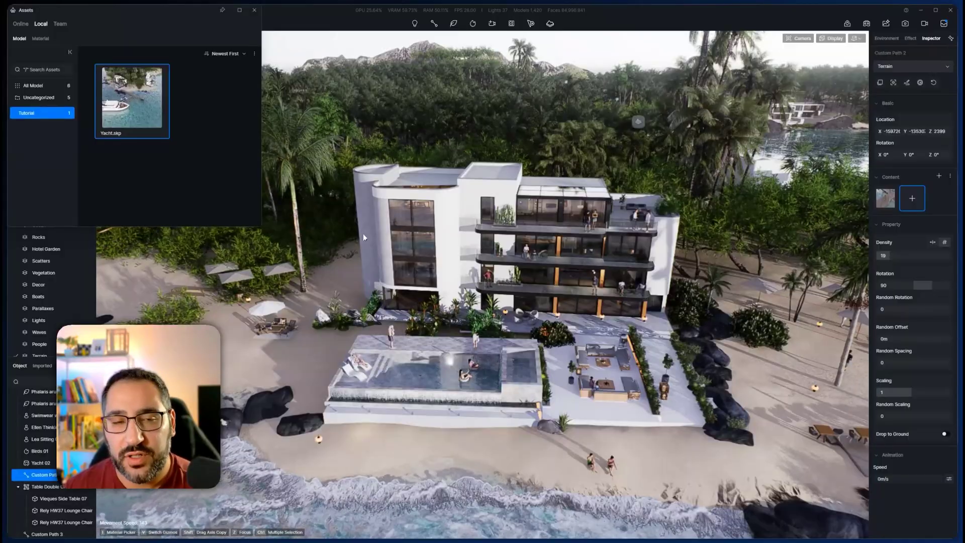
pyautogui.click(255, 10)
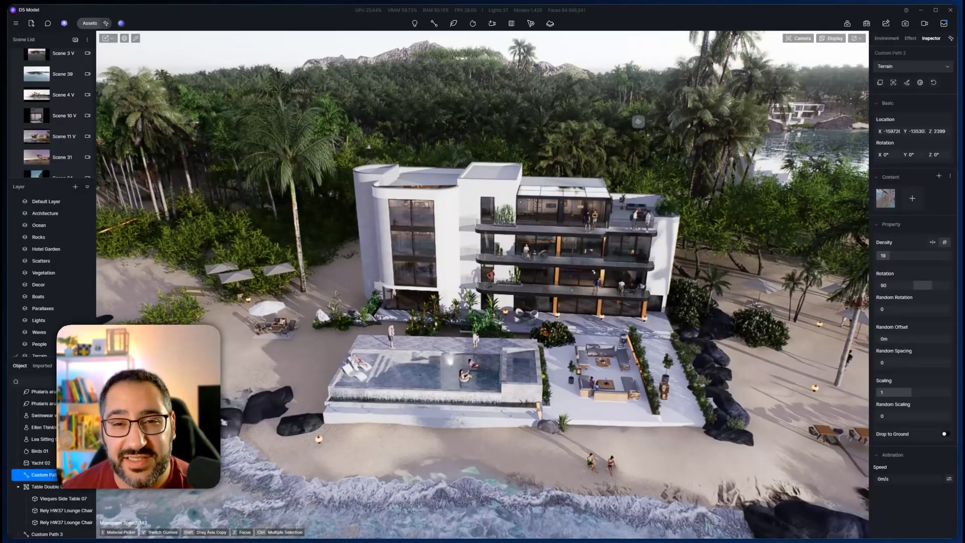
pyautogui.click(434, 23)
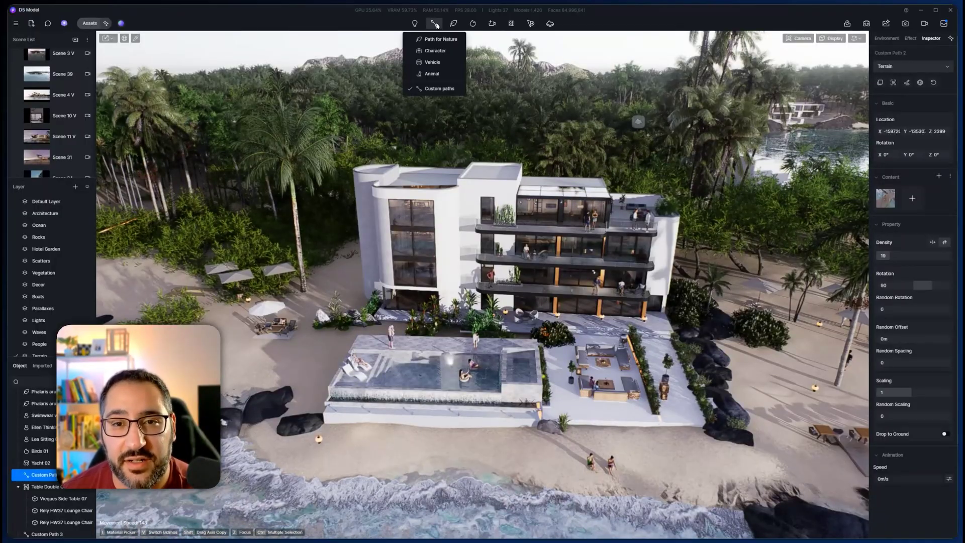
pyautogui.click(439, 89)
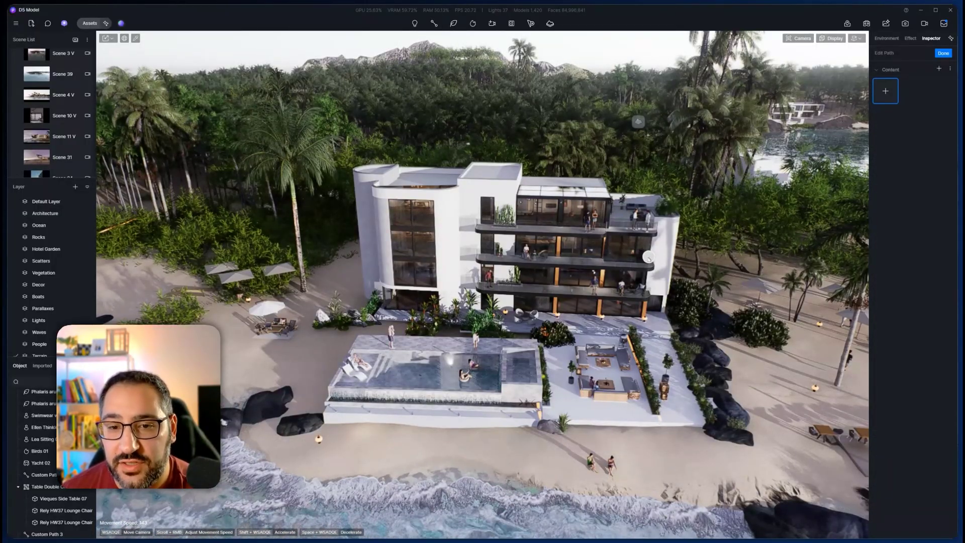
pyautogui.click(649, 256)
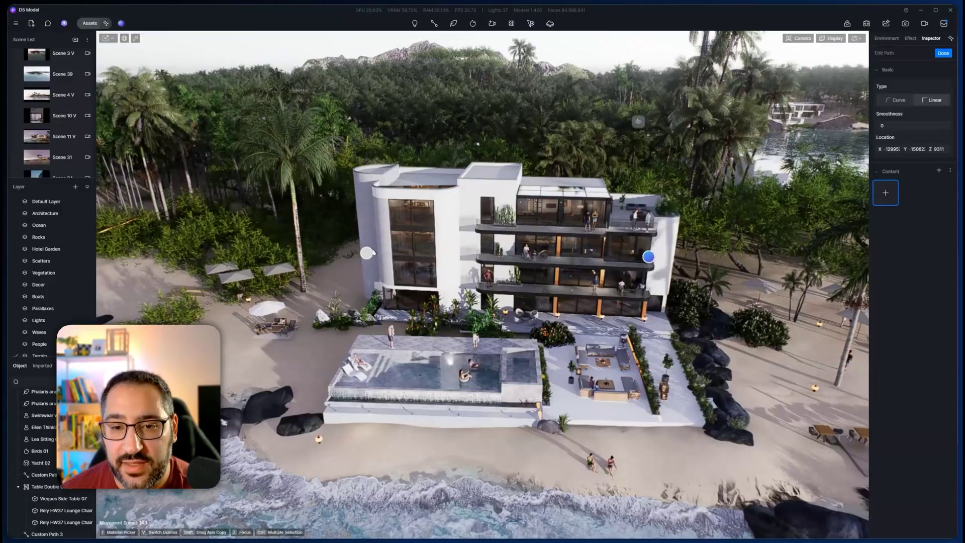
# Step: Add the interior parallax models Residential Interior 01, 07 and 09 to the facade path's content and finish the path
pyautogui.click(885, 193)
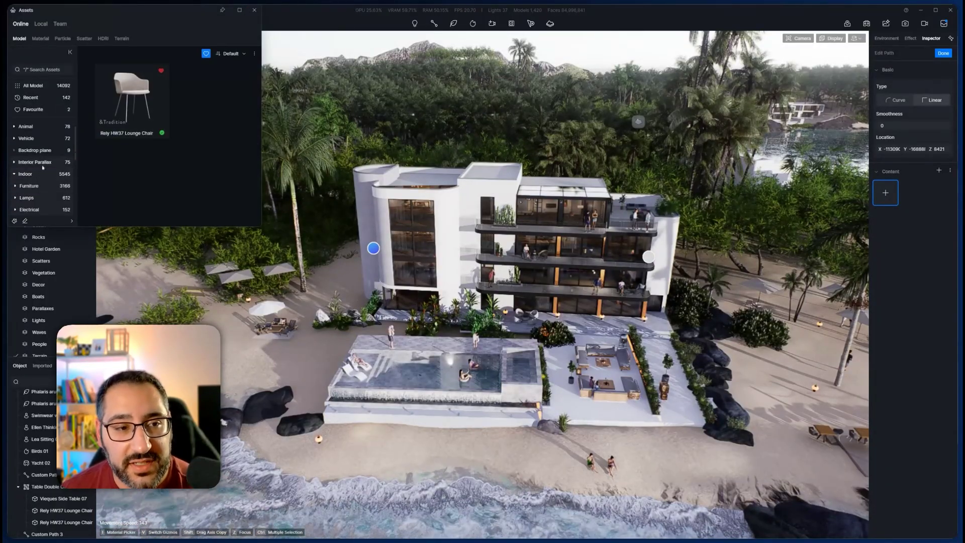
pyautogui.click(44, 164)
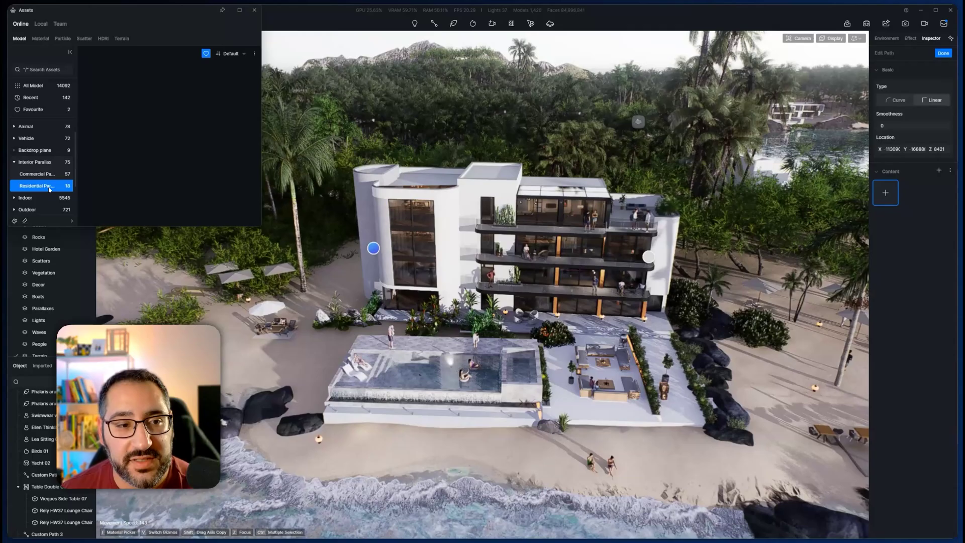
pyautogui.click(136, 97)
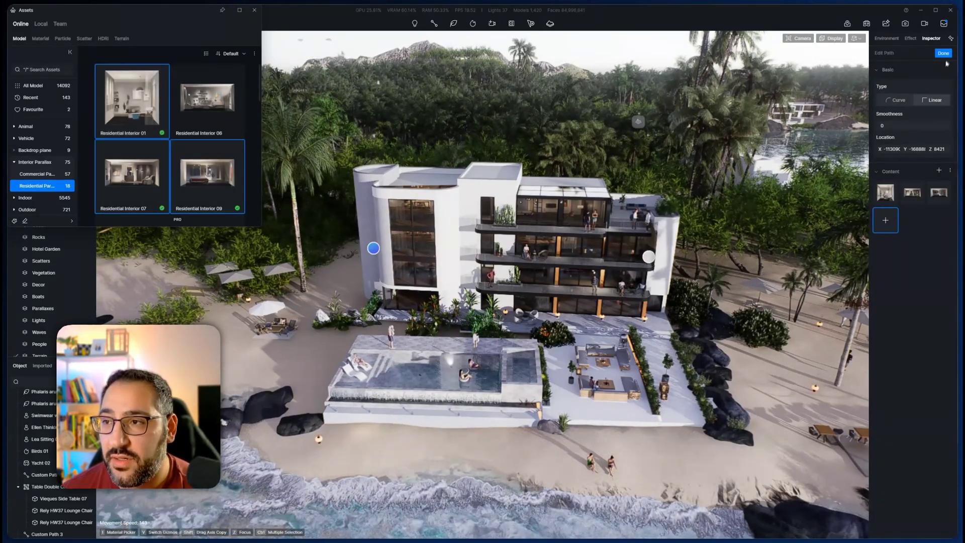
pyautogui.click(944, 53)
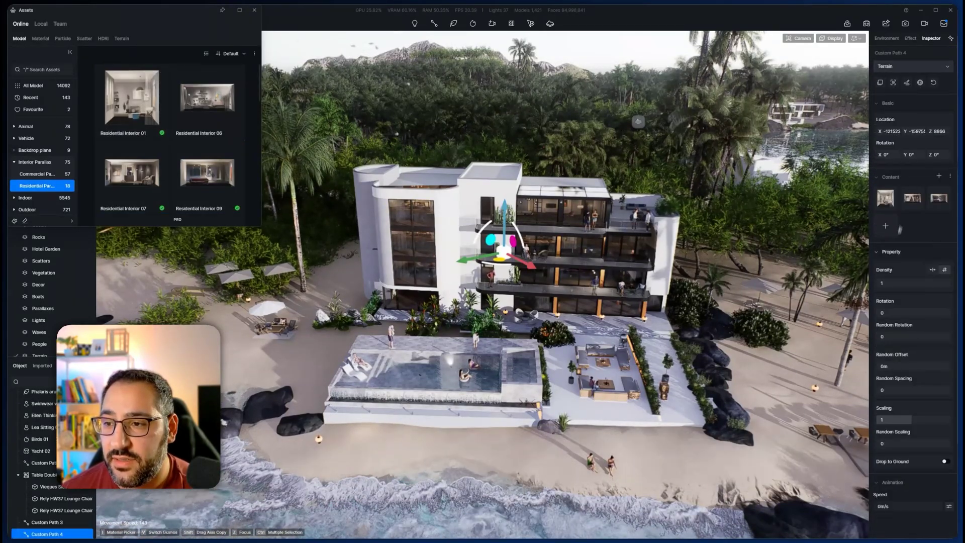
# Step: Set the facade path's density to 10 and rotation to 85, and move the path out in front of the hotel facade
pyautogui.moveTo(890, 282); pyautogui.dragTo(900, 310)
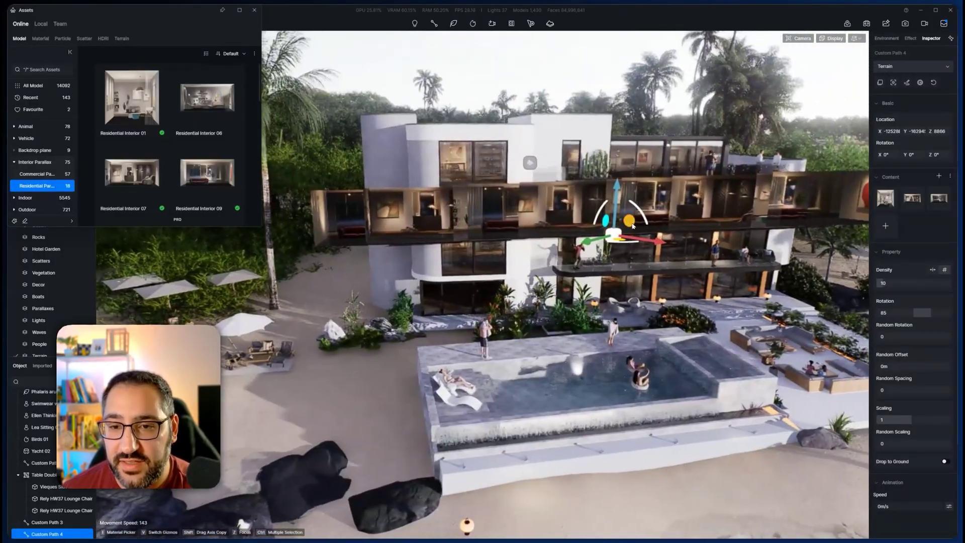
pyautogui.press('d')
pyautogui.moveTo(633, 226); pyautogui.dragTo(573, 215, button='right')
pyautogui.press('s')
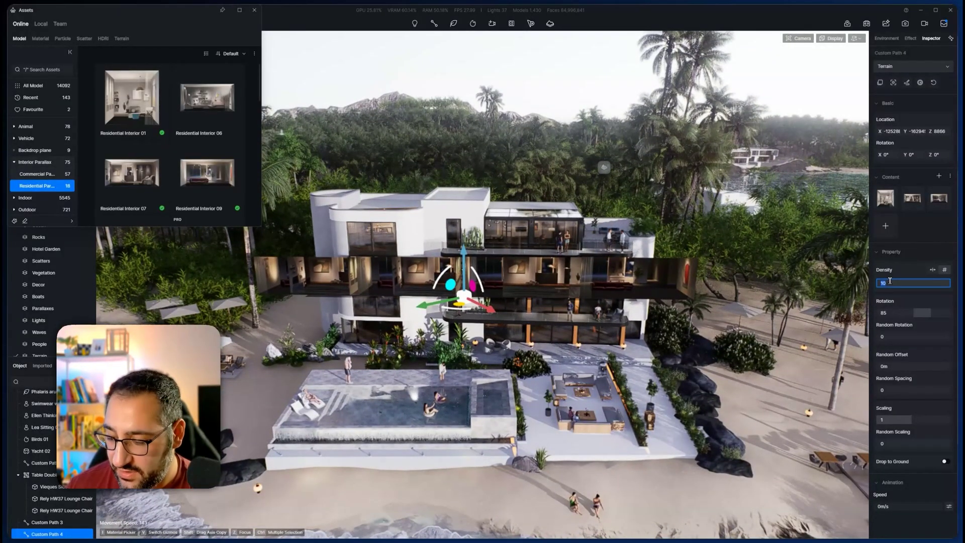
# Step: Set the facade path's density to 5, swap its third model for Residential Interior 11 and nudge the path slightly in front of the hotel
pyautogui.press('Return')
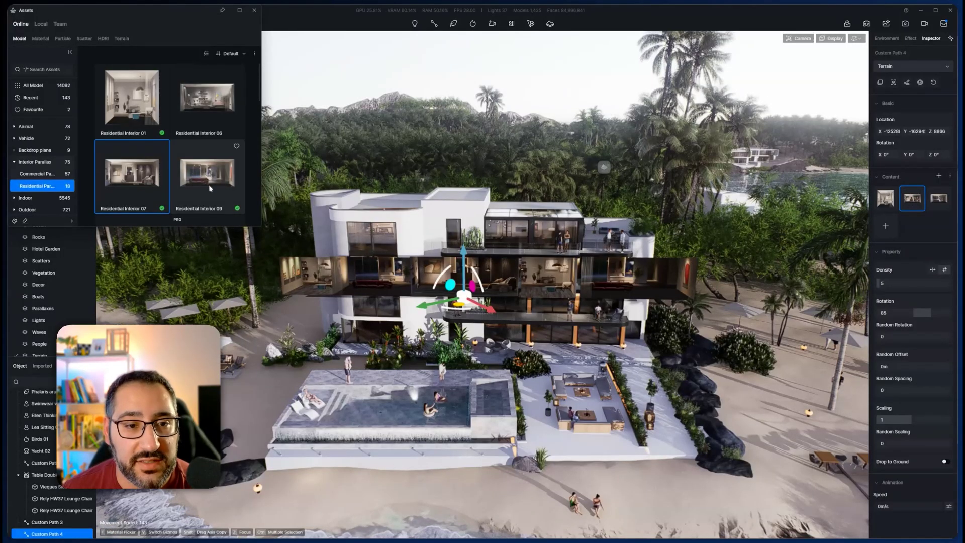
pyautogui.scroll(-2, 156, 191)
pyautogui.click(157, 191)
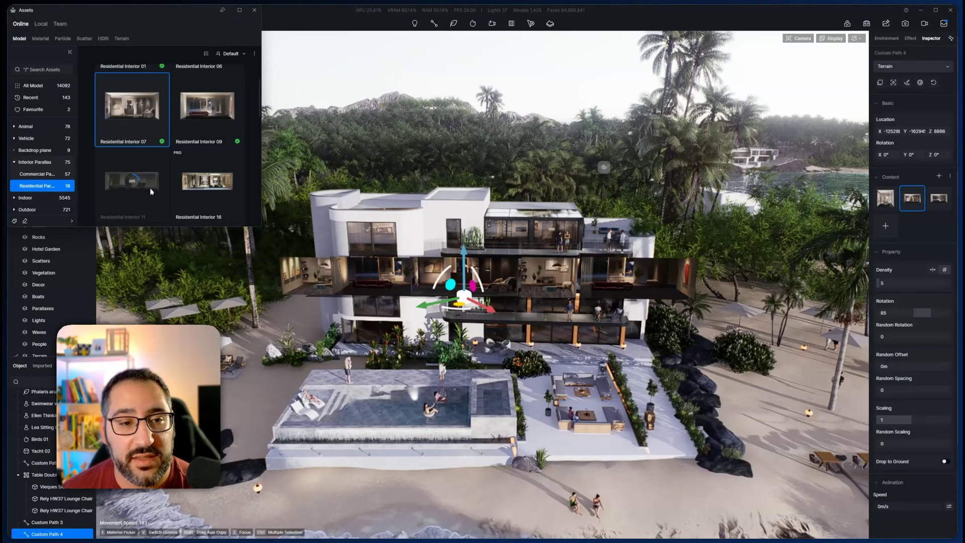
pyautogui.click(144, 186)
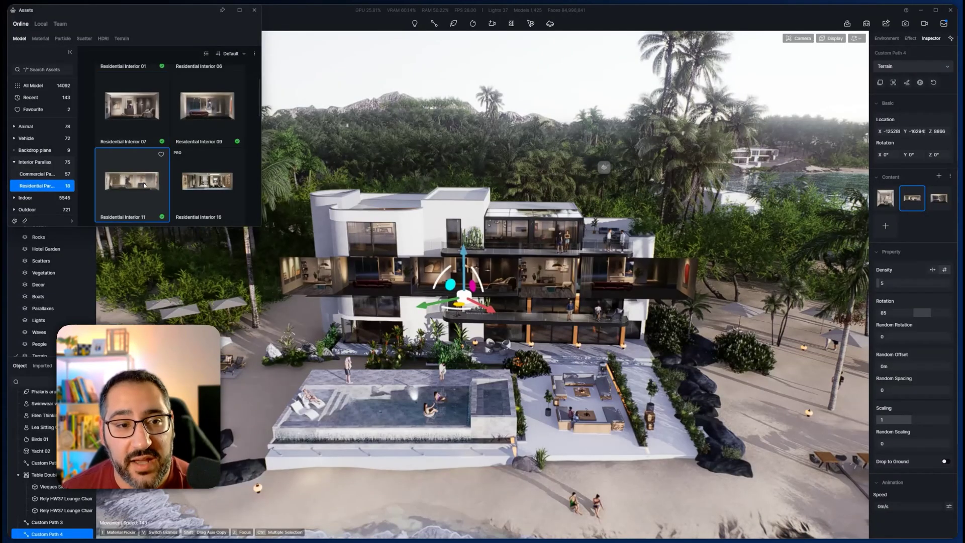
pyautogui.moveTo(916, 198); pyautogui.dragTo(921, 197)
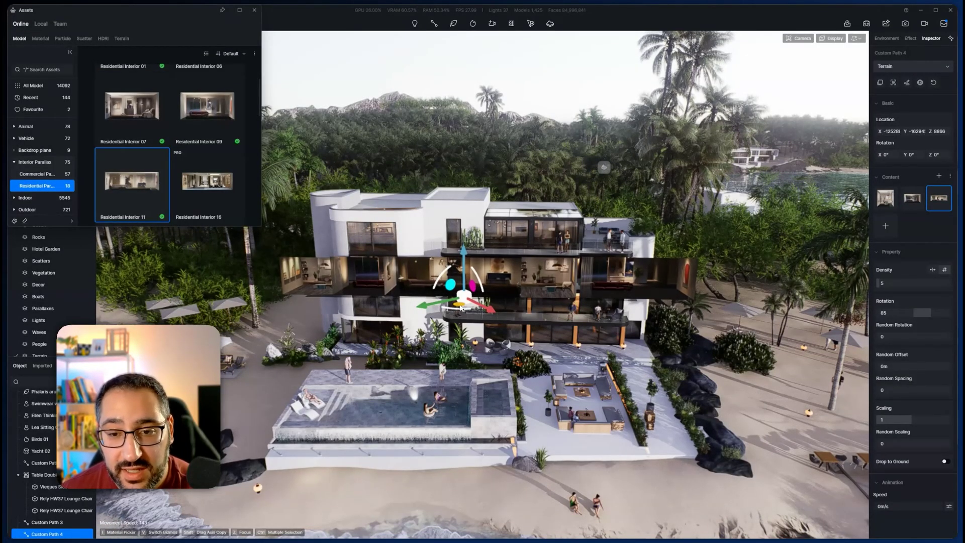
pyautogui.moveTo(461, 307); pyautogui.dragTo(465, 307)
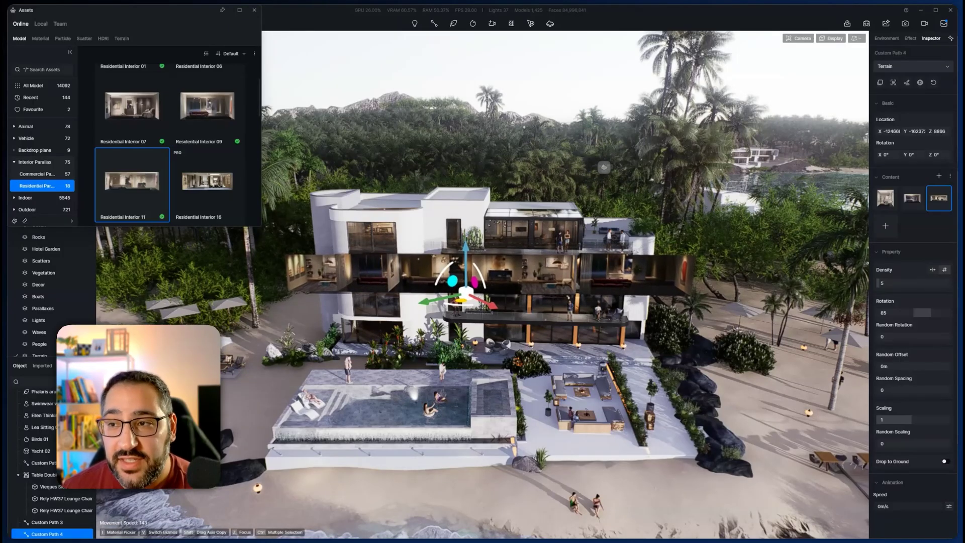
# Step: Edit the facade path and extend it with additional points from its pier-side end down toward the beach and the shore rocks
pyautogui.click(907, 83)
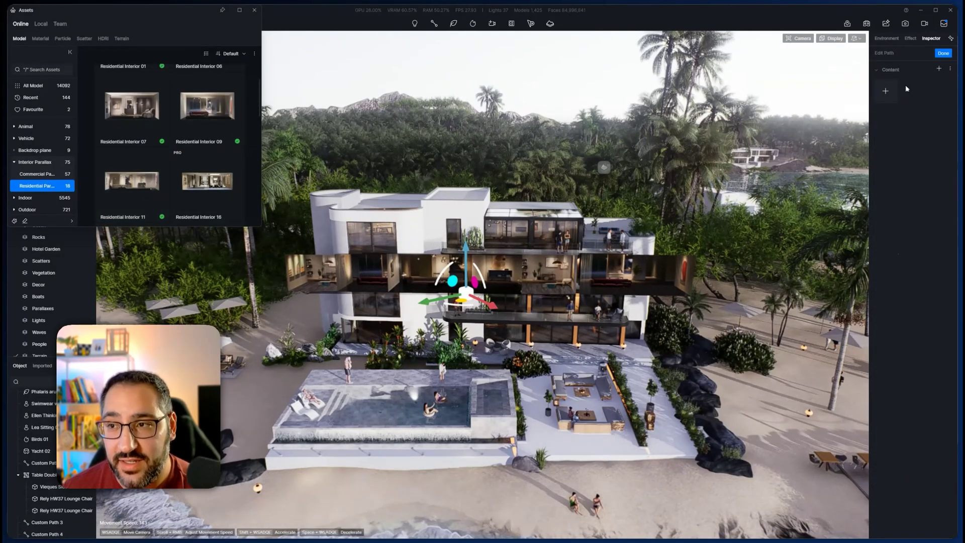
pyautogui.click(635, 297)
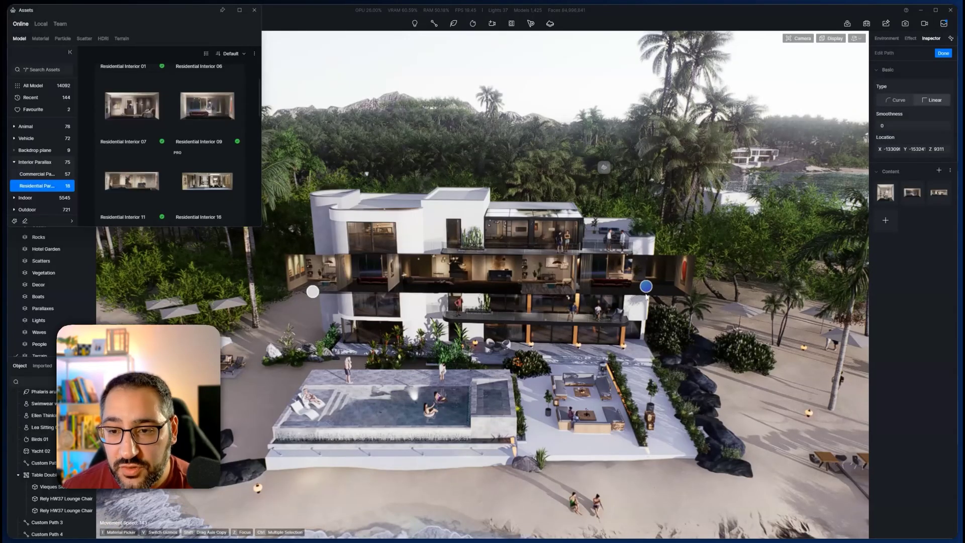
pyautogui.click(656, 308)
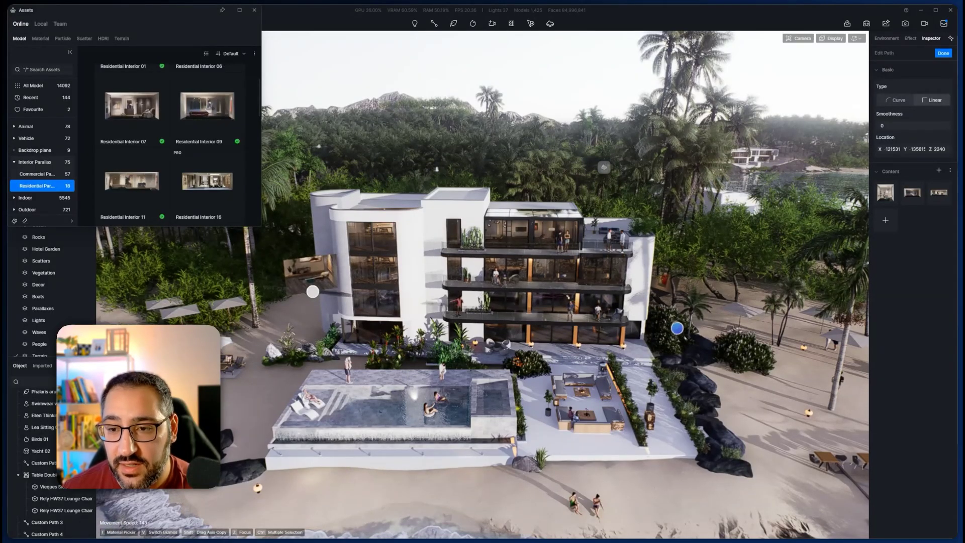
pyautogui.moveTo(677, 328); pyautogui.dragTo(719, 370)
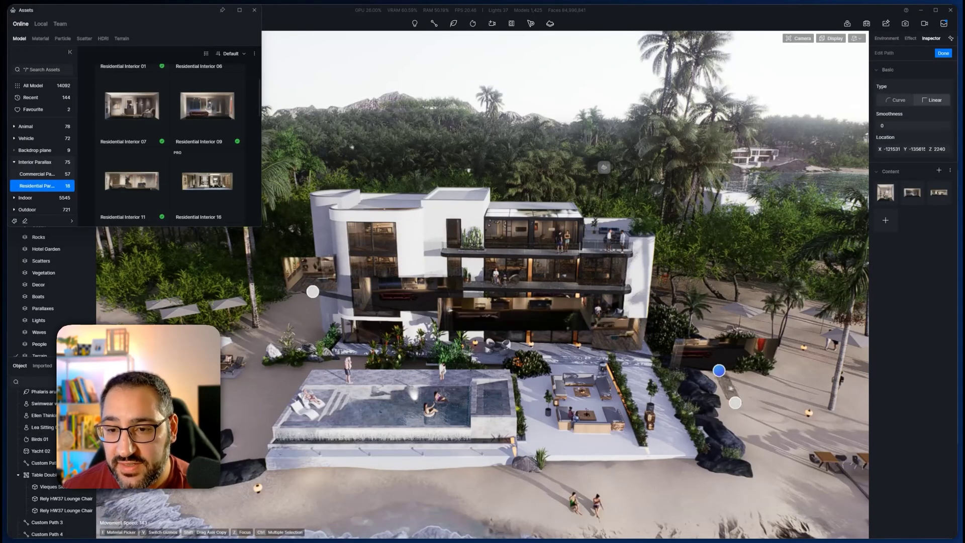
pyautogui.click(801, 489)
pyautogui.press('s')
pyautogui.moveTo(802, 488); pyautogui.dragTo(809, 498, button='right')
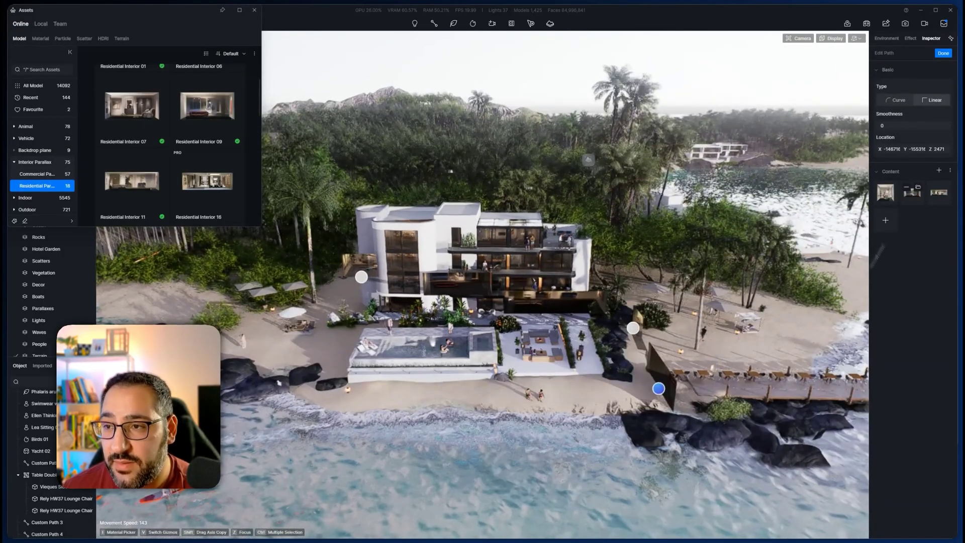
# Step: Convert the extension's middle point to Curve, bend it outward toward the beach umbrellas and finish the path
pyautogui.click(633, 328)
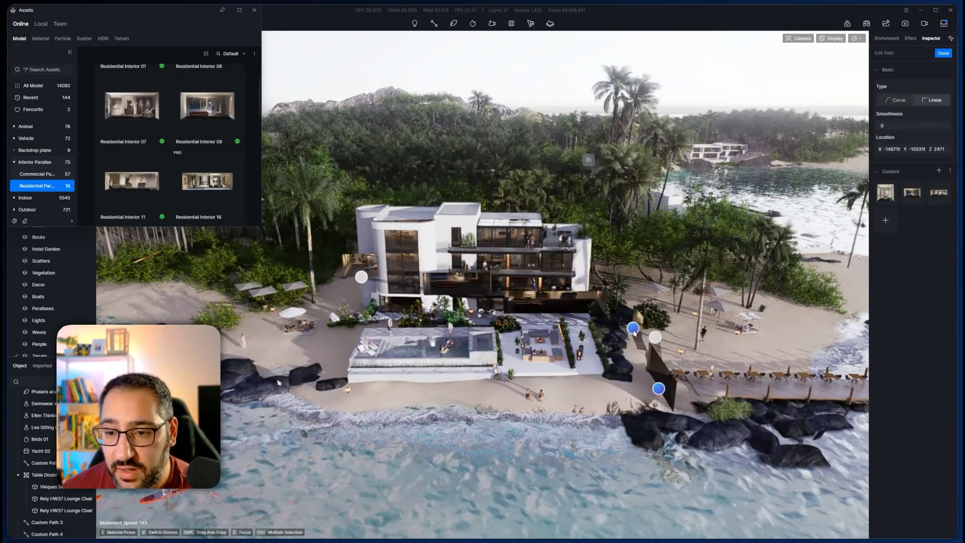
pyautogui.click(634, 331)
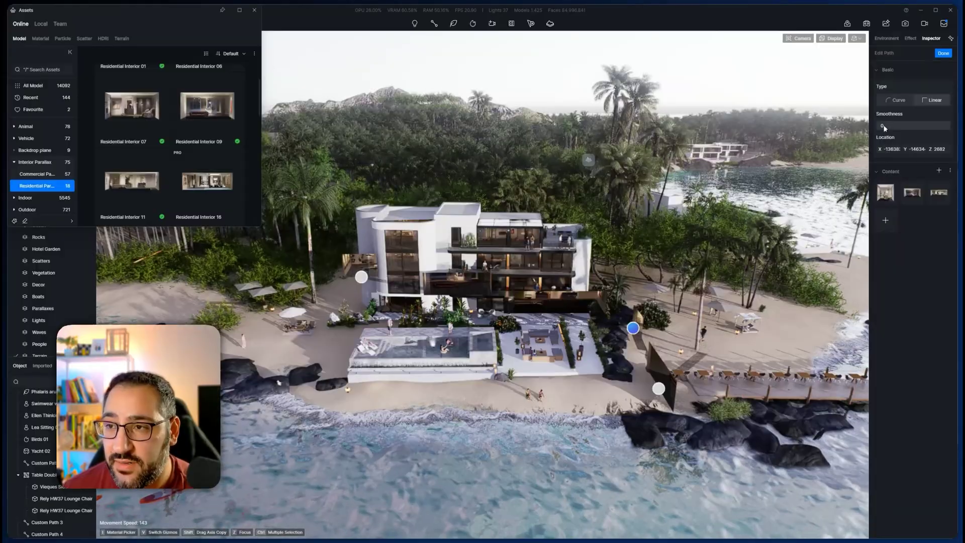
pyautogui.click(896, 100)
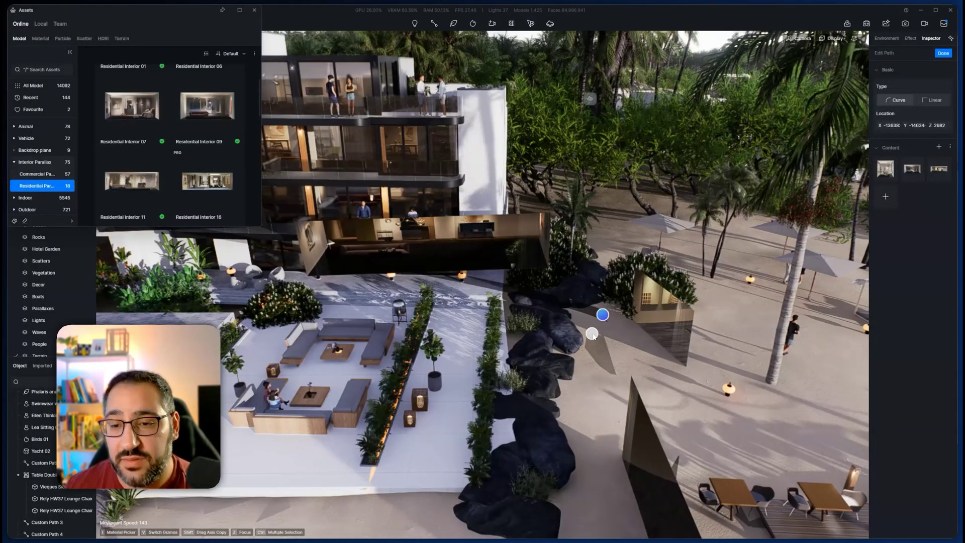
pyautogui.scroll(-4, 594, 336)
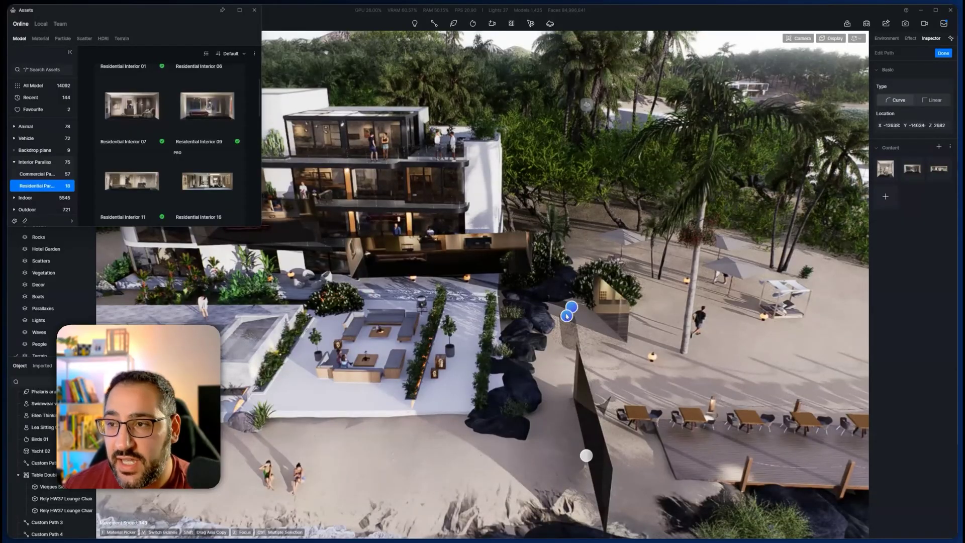
pyautogui.click(933, 100)
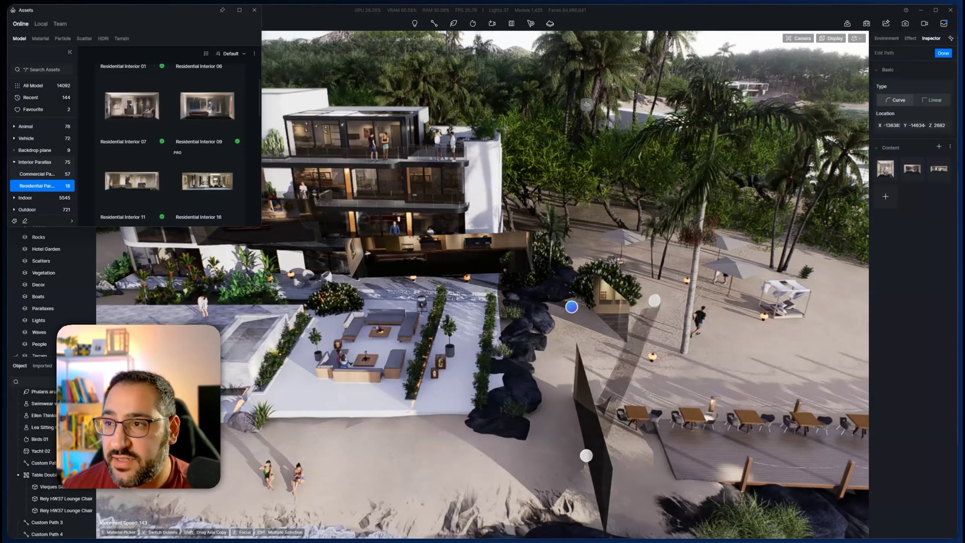
pyautogui.click(944, 53)
# Step: Set the extended facade path's density to 18
pyautogui.scroll(-4, 624, 256)
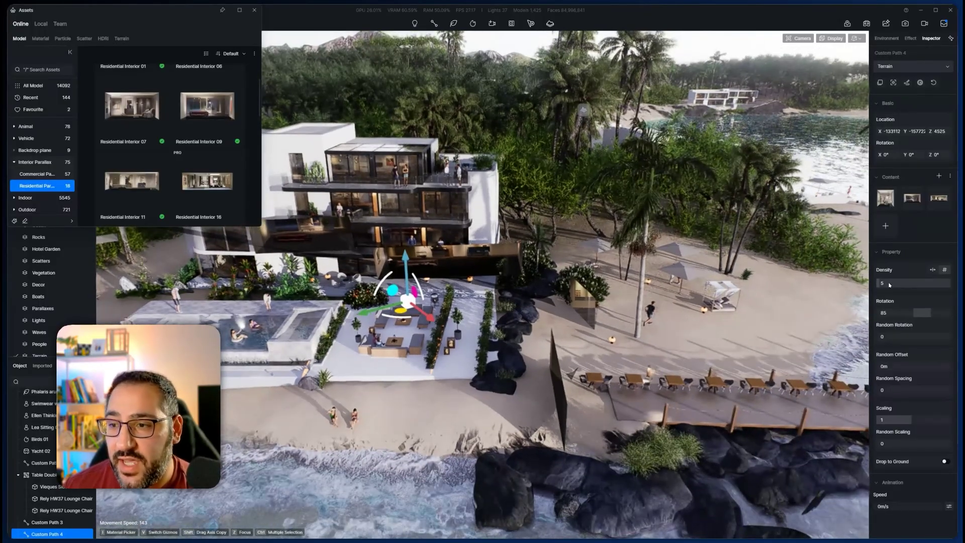
pyautogui.moveTo(888, 285); pyautogui.dragTo(899, 284)
pyautogui.moveTo(704, 287); pyautogui.dragTo(769, 257, button='right')
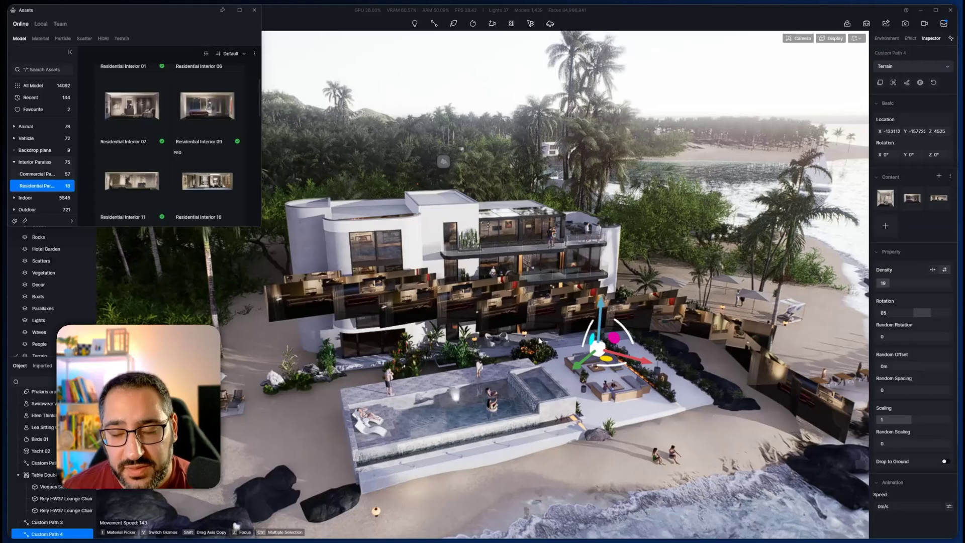
# Step: Draw a linear four-point custom path along the shoreline before the hotel and add Professional character 17 to its content
pyautogui.moveTo(629, 318); pyautogui.dragTo(514, 417, button='right')
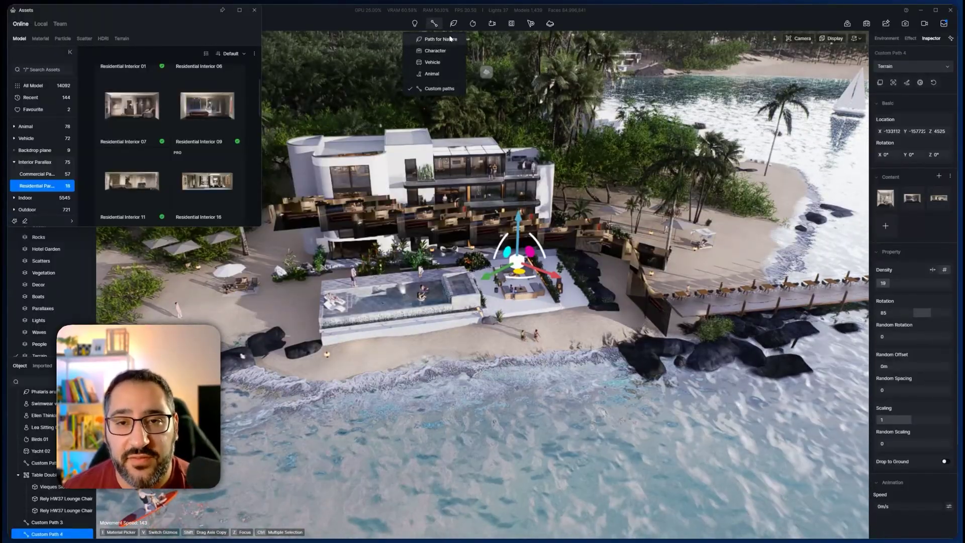
pyautogui.click(438, 91)
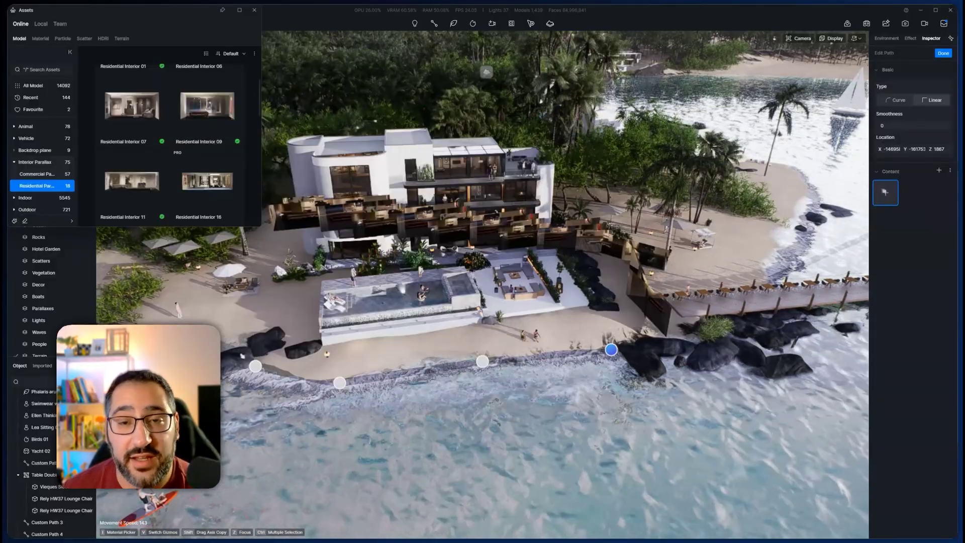
pyautogui.scroll(1, 40, 134)
pyautogui.click(40, 137)
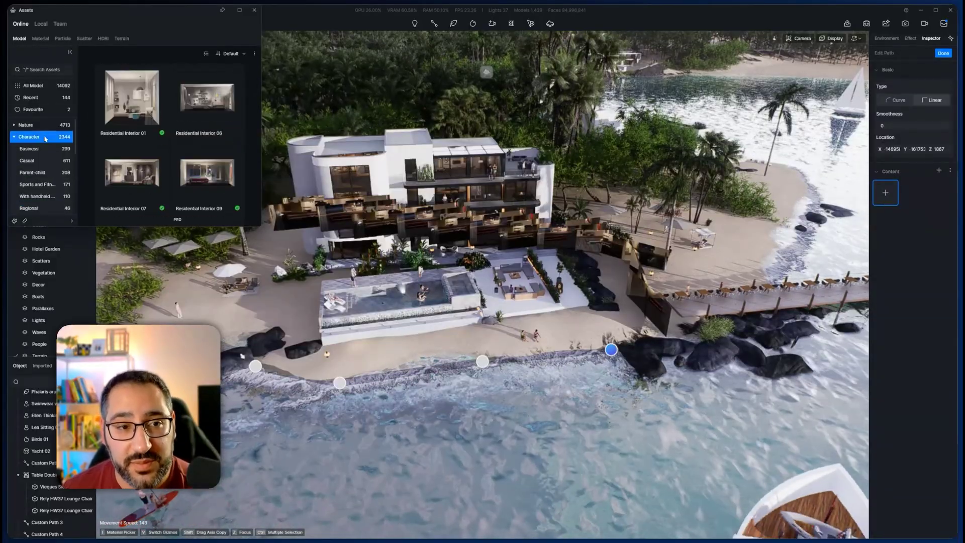
pyautogui.click(205, 169)
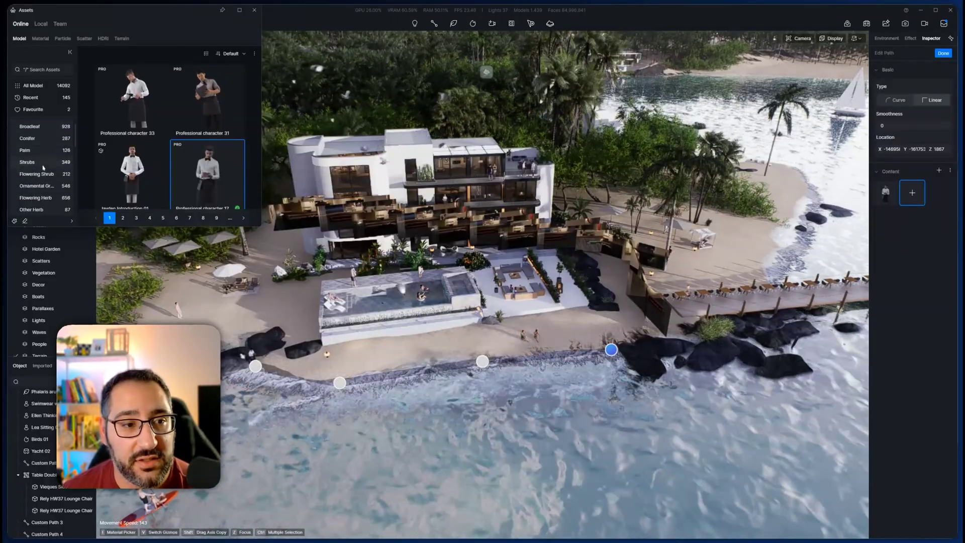
# Step: Add an Edgeworthia chrysantha shrub and the Rock 11 stone to the shoreline path's content and finish the path
pyautogui.click(43, 166)
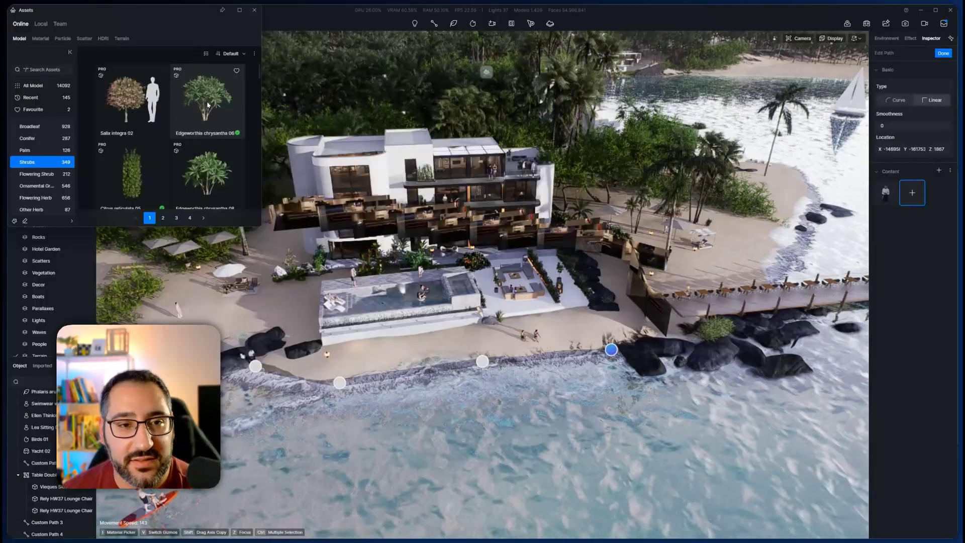
pyautogui.scroll(-4, 47, 169)
pyautogui.scroll(1, 46, 177)
pyautogui.click(35, 167)
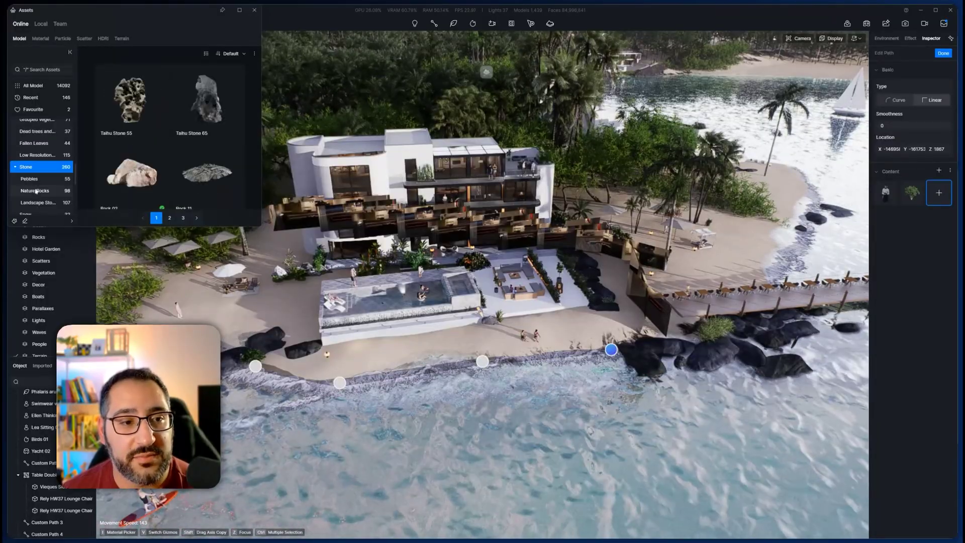
pyautogui.click(207, 174)
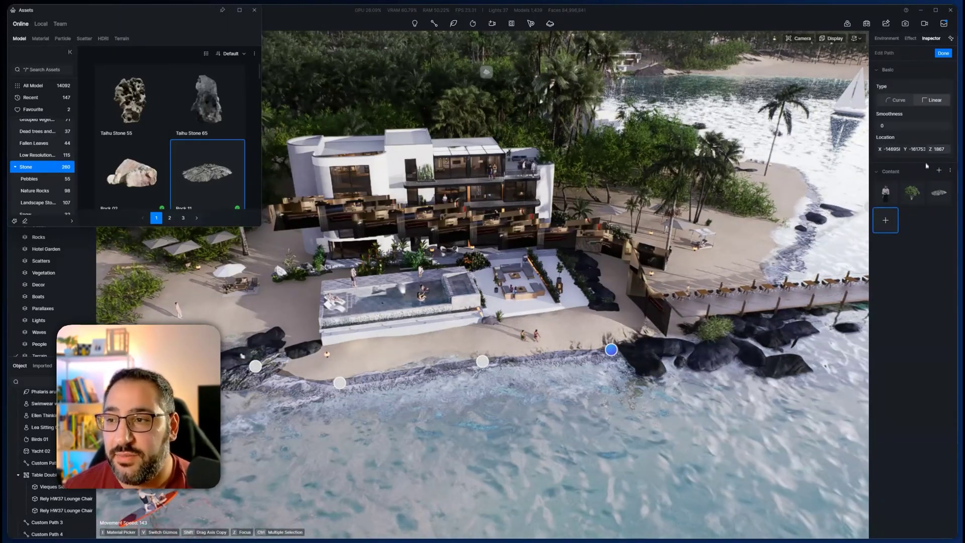
pyautogui.click(943, 53)
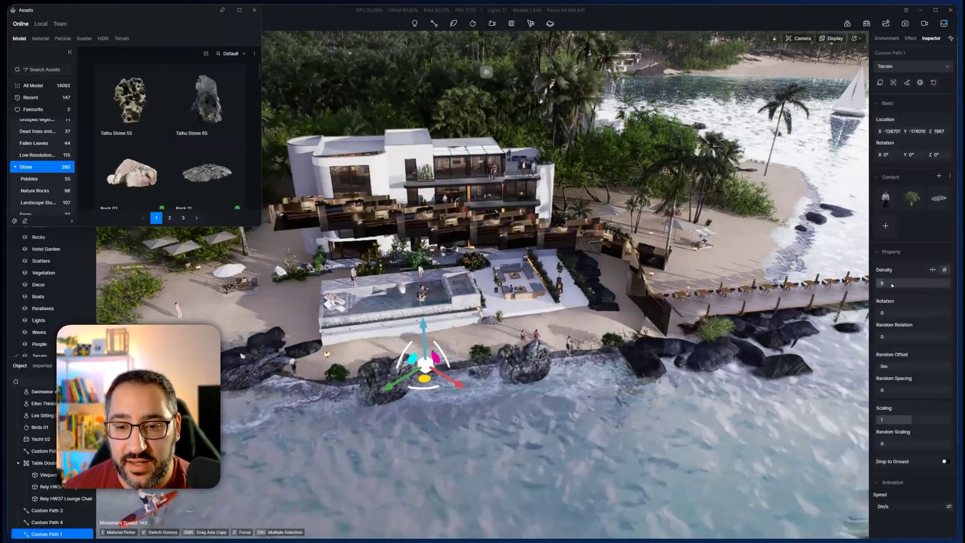
# Step: Raise the shoreline path's density to 17 and close the asset library
pyautogui.press('w')
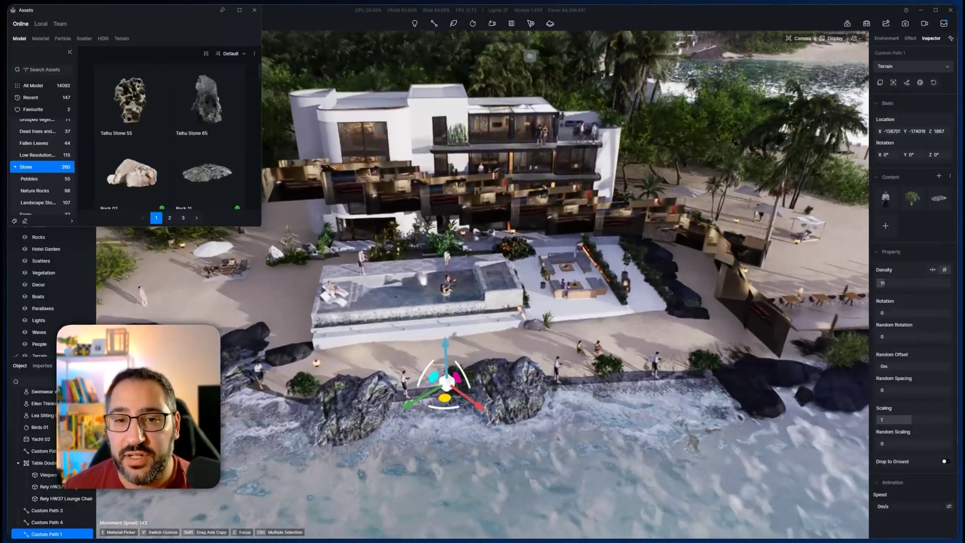
pyautogui.click(255, 10)
pyautogui.moveTo(435, 24)
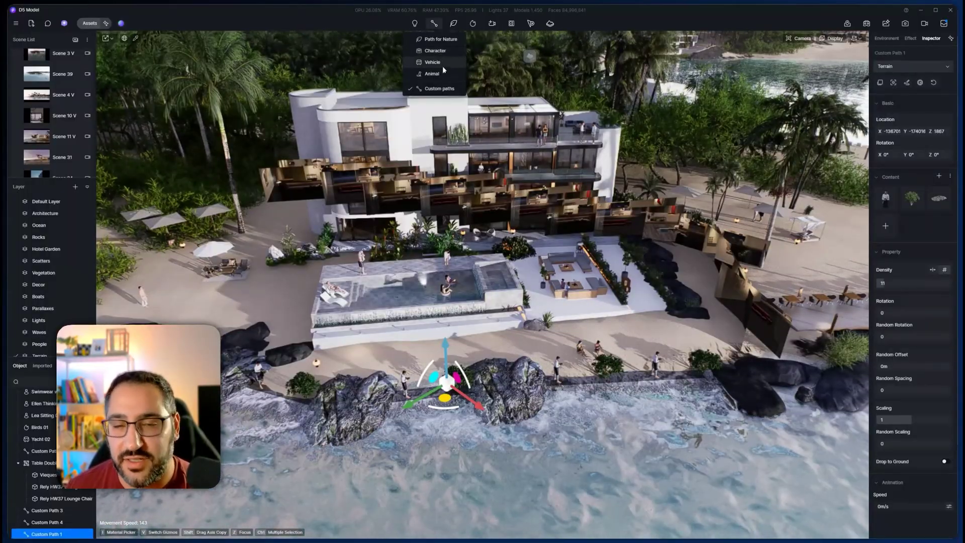
pyautogui.moveTo(582, 380); pyautogui.dragTo(549, 378, button='right')
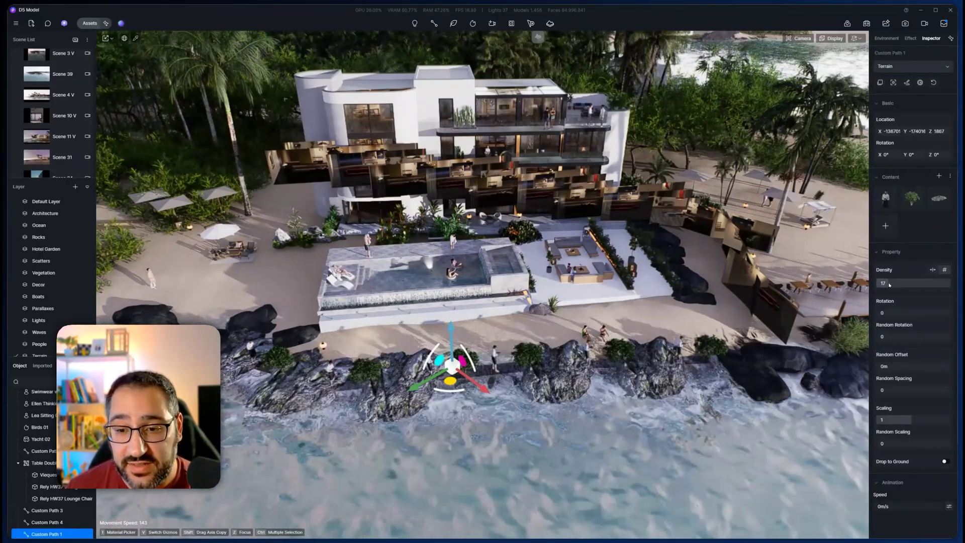
# Step: Set the shoreline path's density to 21, rotation to 138, random rotation 0.33, random offset 5.82 m, random spacing 0.41 and random scaling 0.18
pyautogui.moveTo(888, 313); pyautogui.dragTo(902, 359)
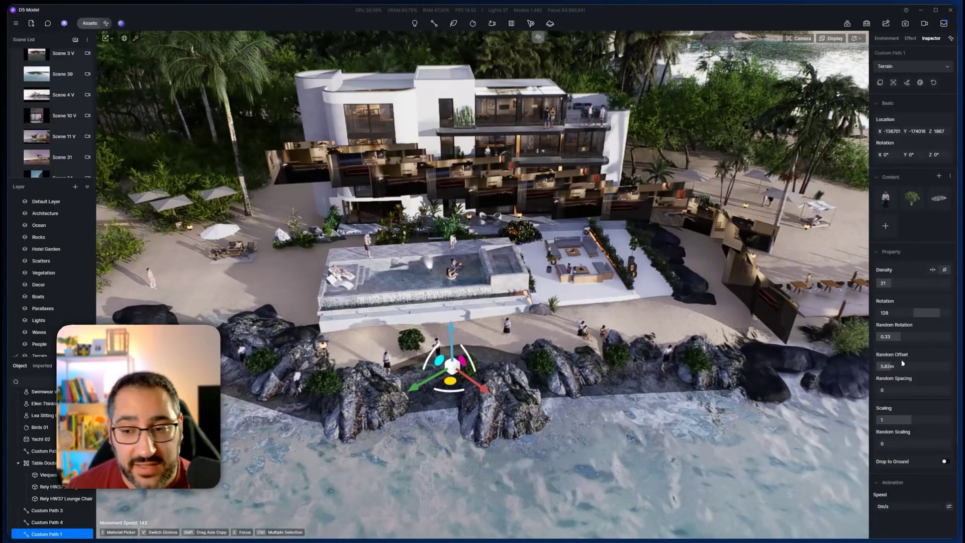
pyautogui.moveTo(881, 391); pyautogui.dragTo(896, 390)
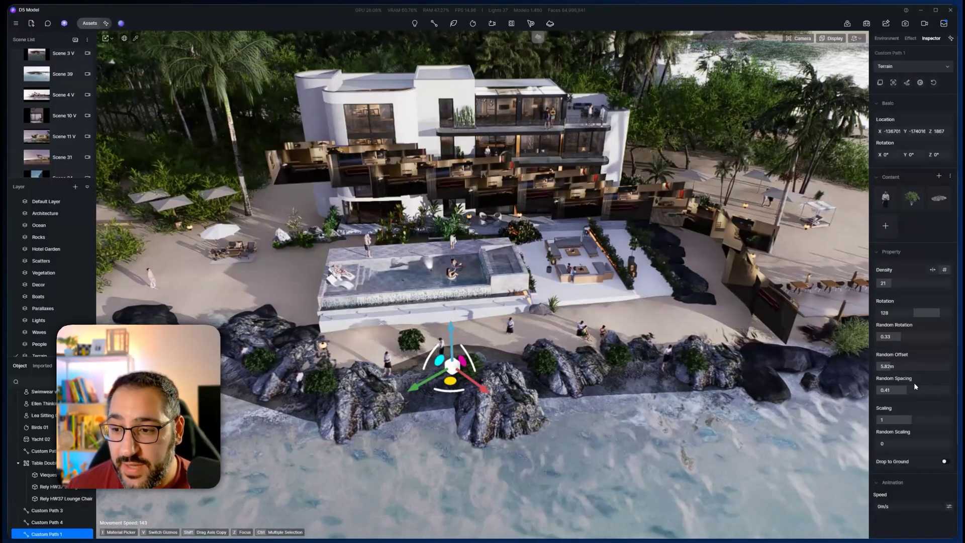
pyautogui.moveTo(884, 444)
pyautogui.mouseDown()
pyautogui.moveTo(935, 440)
pyautogui.moveTo(900, 443)
pyautogui.mouseUp()
# Step: Set the shoreline path's animation speed to 11.17 m/s and check the mixed models along the shore
pyautogui.click(893, 507)
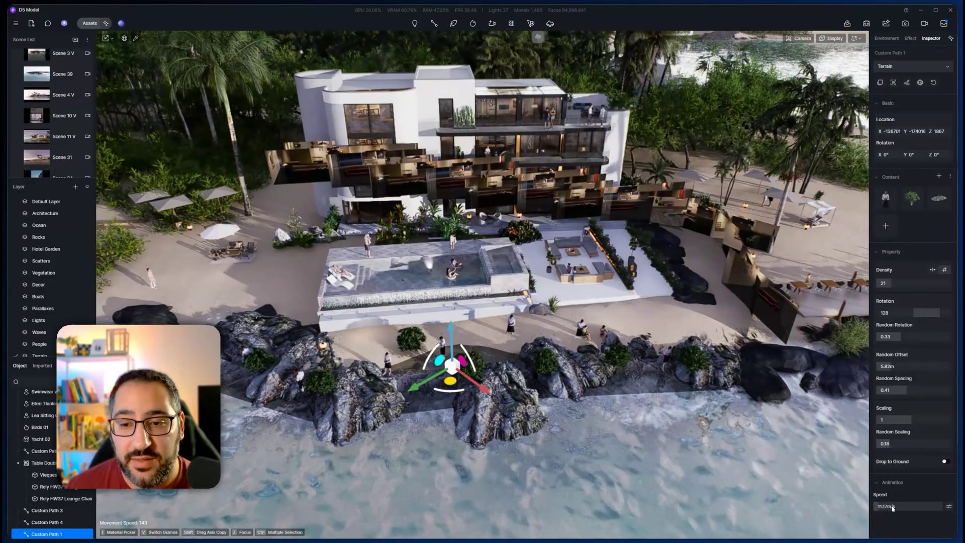
pyautogui.moveTo(594, 322); pyautogui.dragTo(776, 262, button='right')
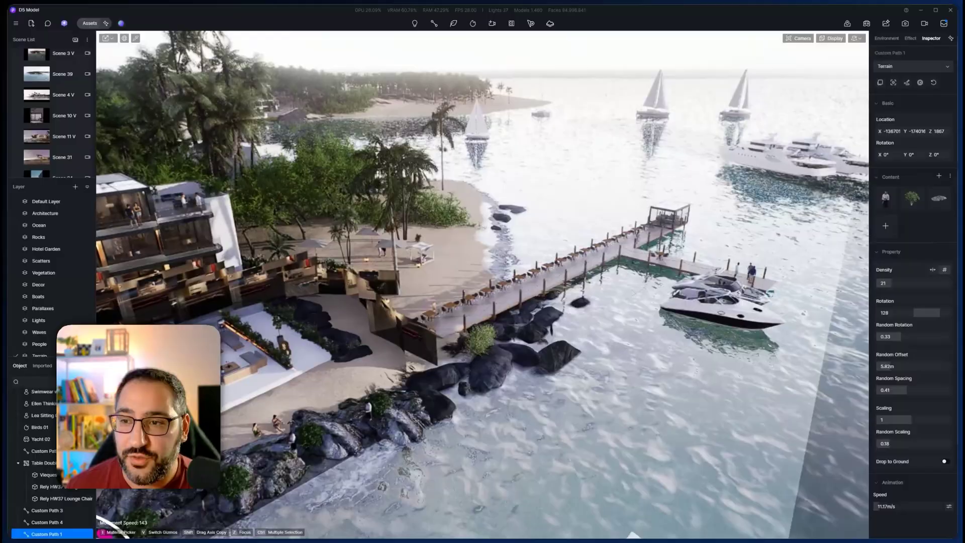
pyautogui.press('z')
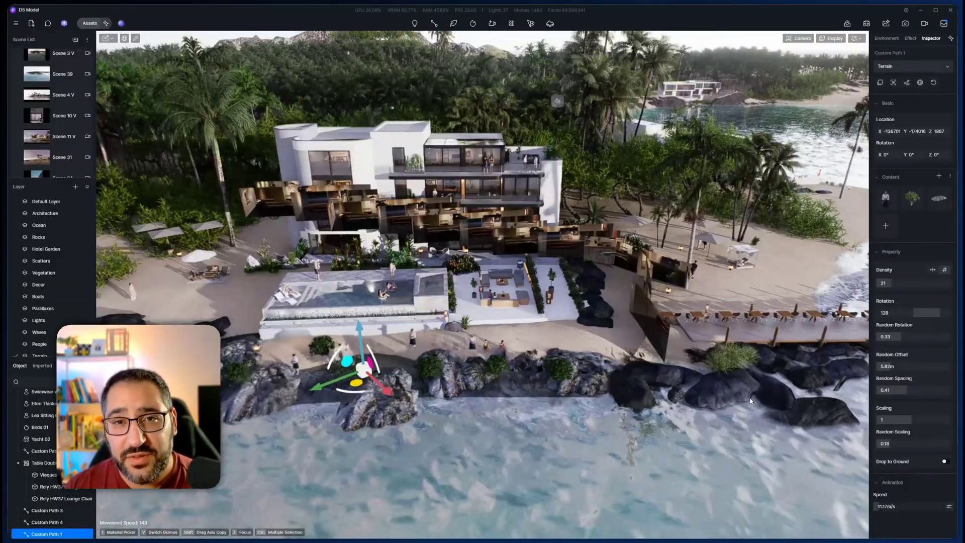